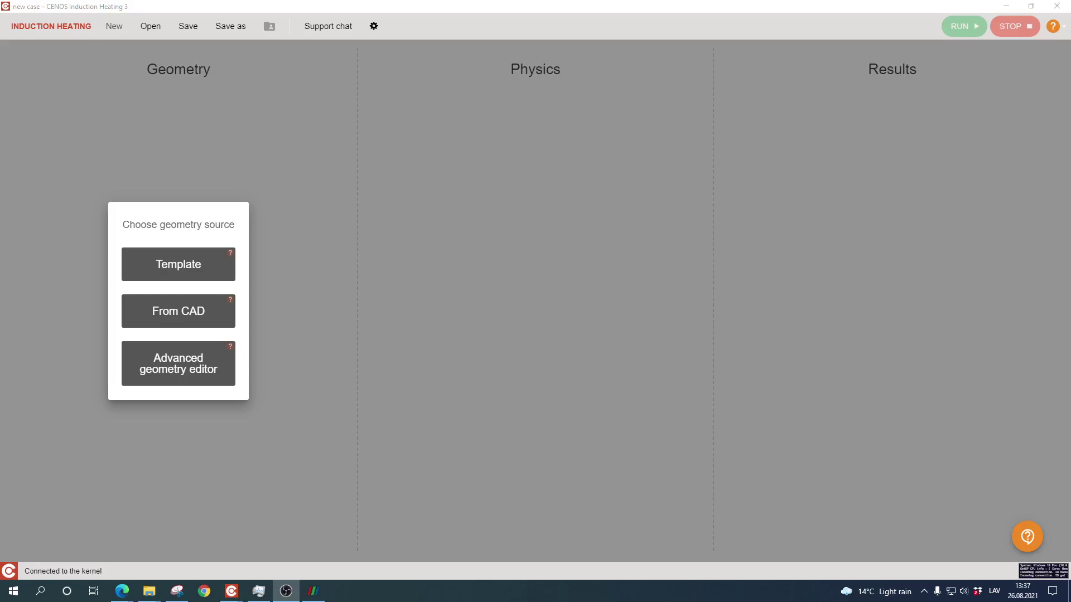
Step: Start a case from CAD by importing Inductor.stp and Workpiece.stp from the 'shaft scanning geometry' folder
{"action": "key", "text": "alt+Tab"}
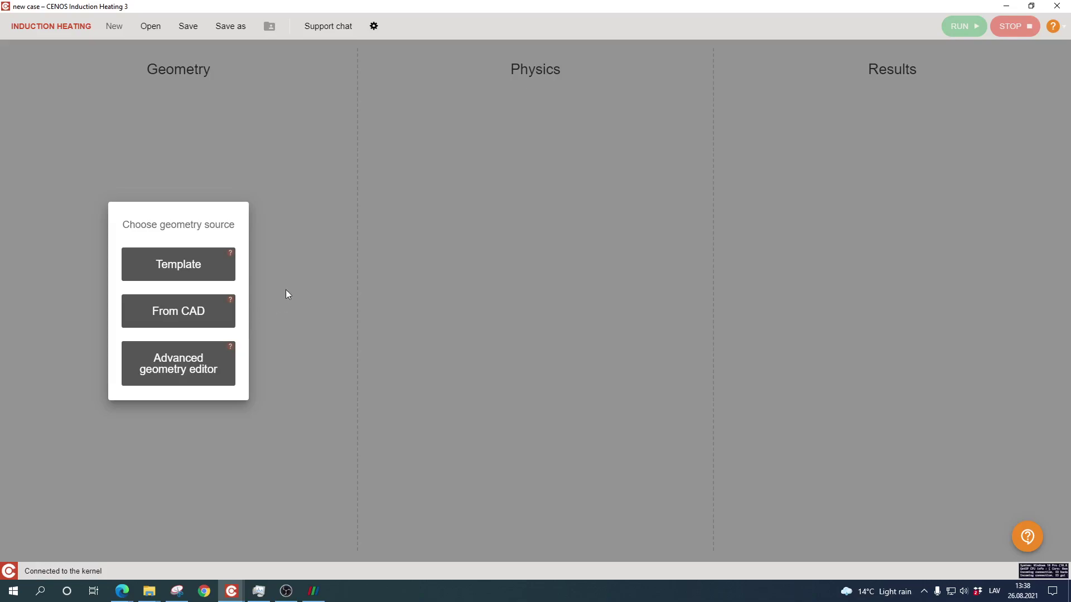
{"action": "left_click", "coordinate": [173, 309]}
{"action": "left_click", "coordinate": [196, 318]}
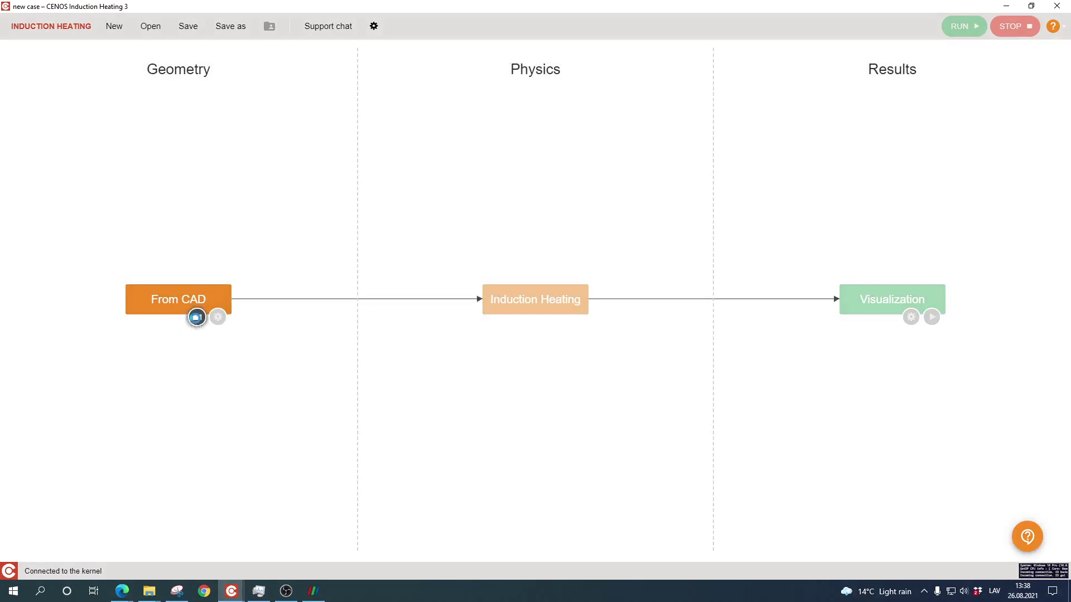
{"action": "left_click", "coordinate": [91, 180]}
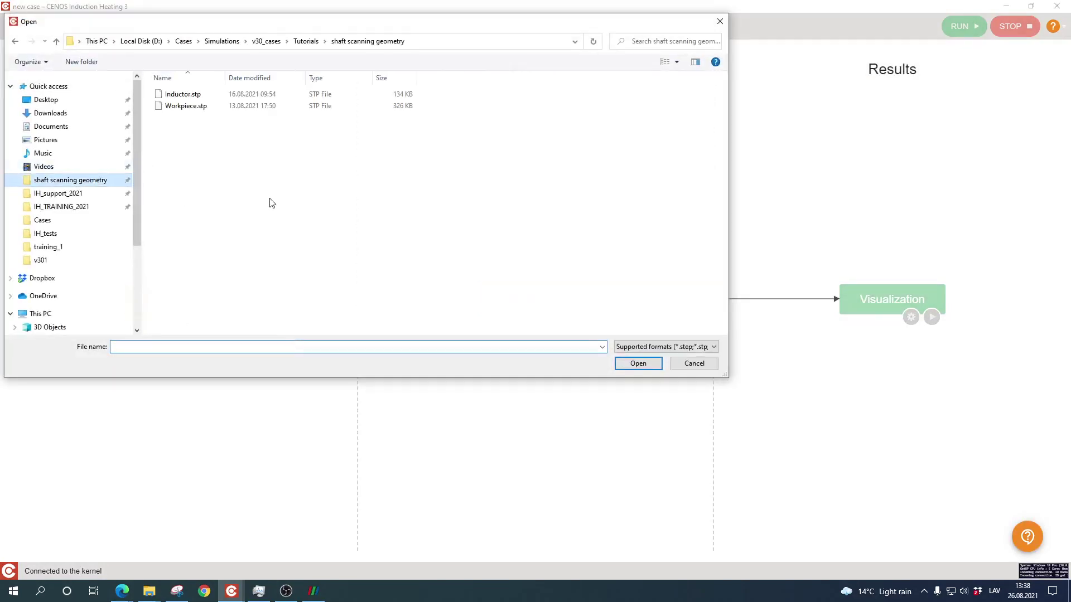
{"action": "left_click_drag", "start_coordinate": [258, 144], "coordinate": [243, 94]}
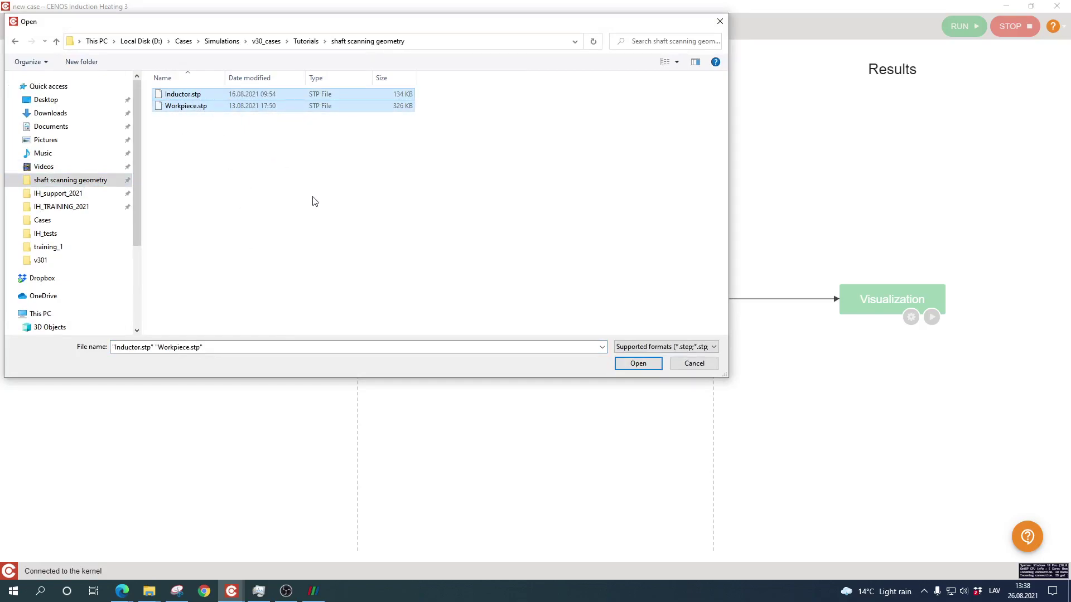
{"action": "left_click", "coordinate": [638, 364]}
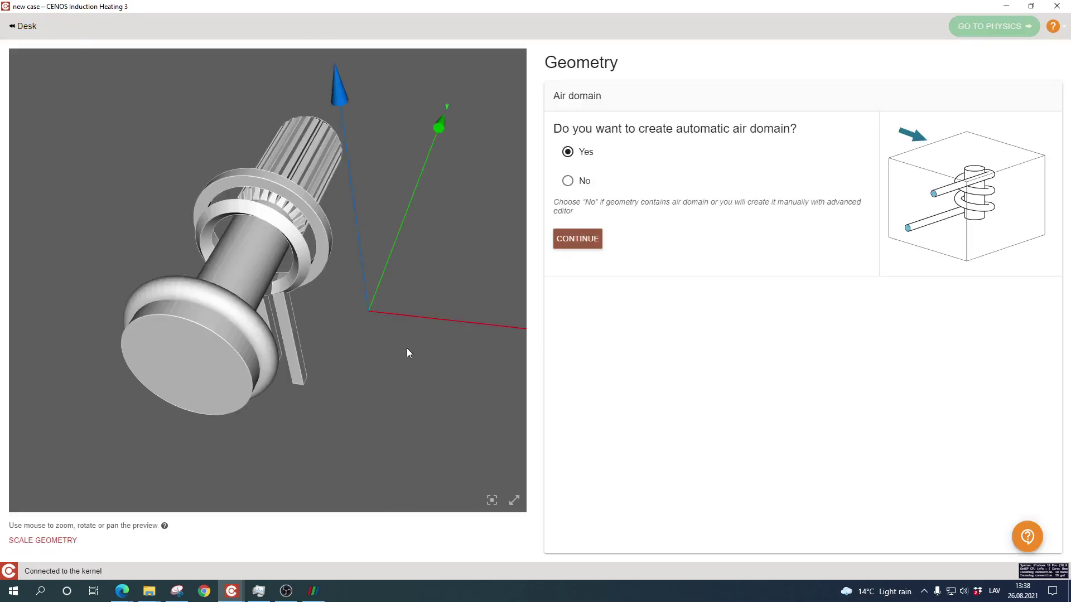
{"action": "left_click_drag", "start_coordinate": [407, 348], "coordinate": [432, 340]}
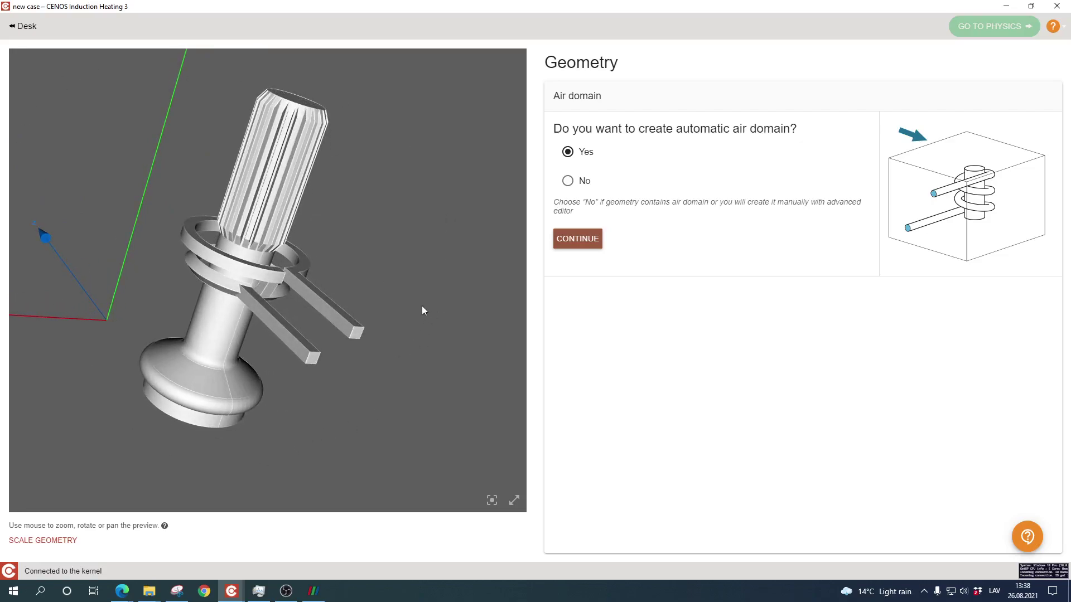
Step: Accept the automatic air domain, picking the two coil end faces as terminals before creating the air
{"action": "left_click", "coordinate": [575, 238]}
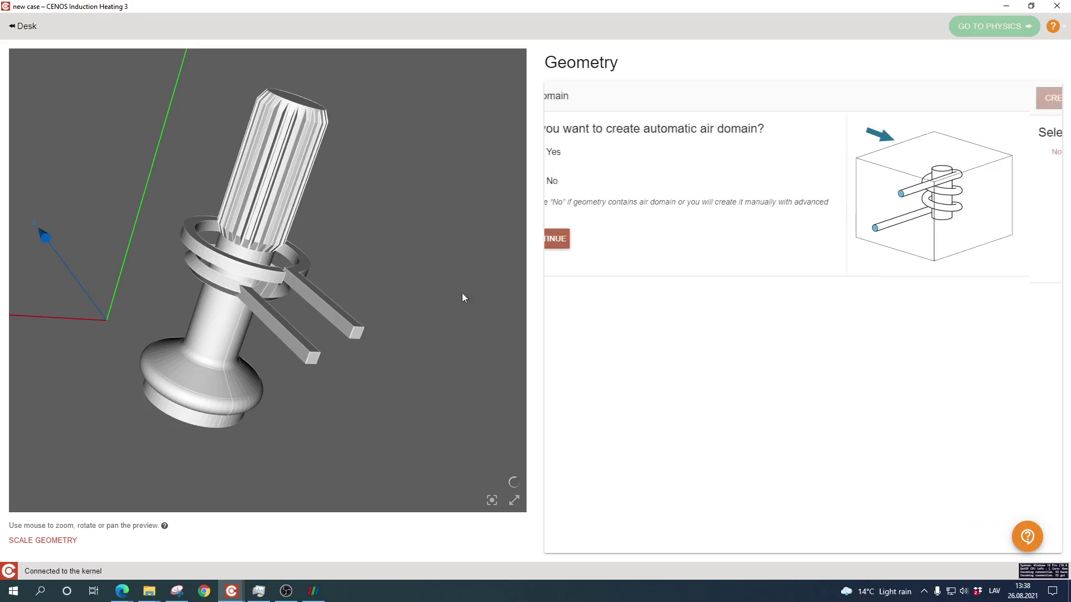
{"action": "left_click", "coordinate": [357, 332]}
{"action": "left_click", "coordinate": [314, 358]}
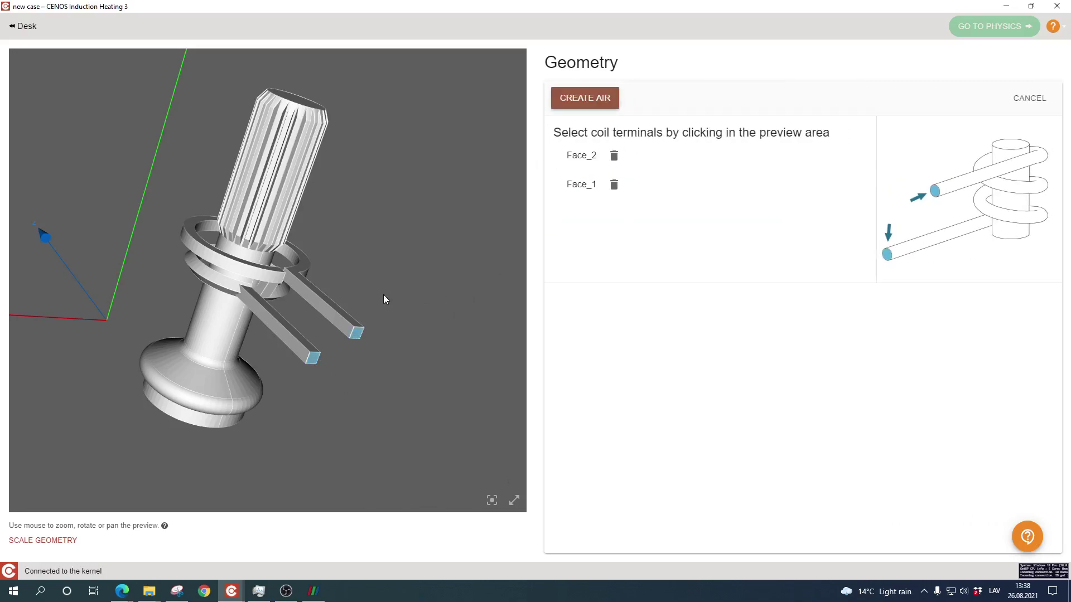
{"action": "left_click", "coordinate": [586, 101]}
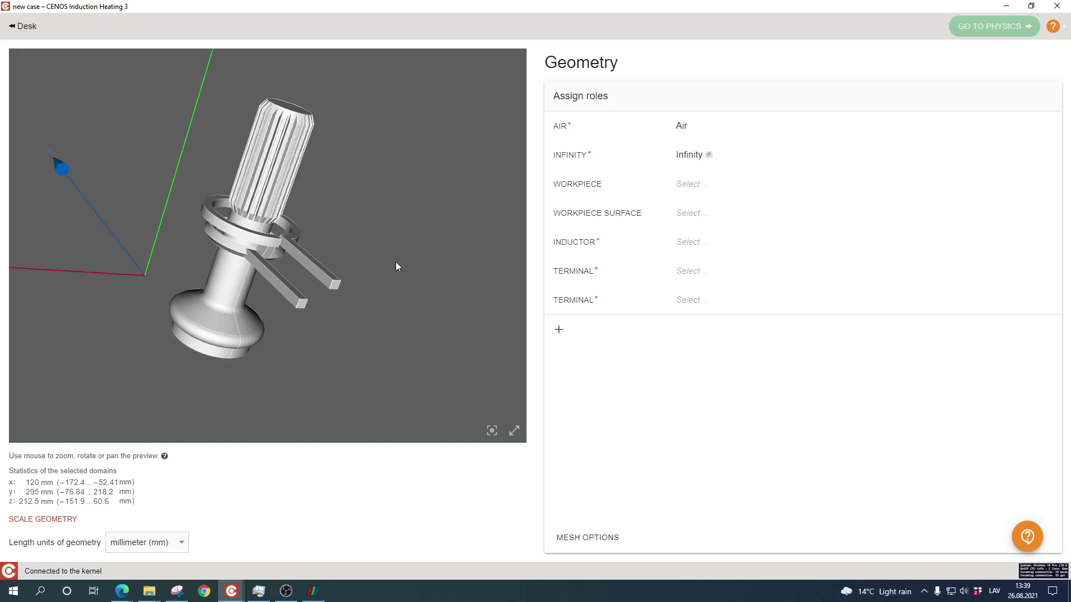
Step: Rename Solid_2, the spline shaft, to 'Workpiece' and assign it the Workpiece role
{"action": "left_click_drag", "start_coordinate": [396, 266], "coordinate": [418, 212]}
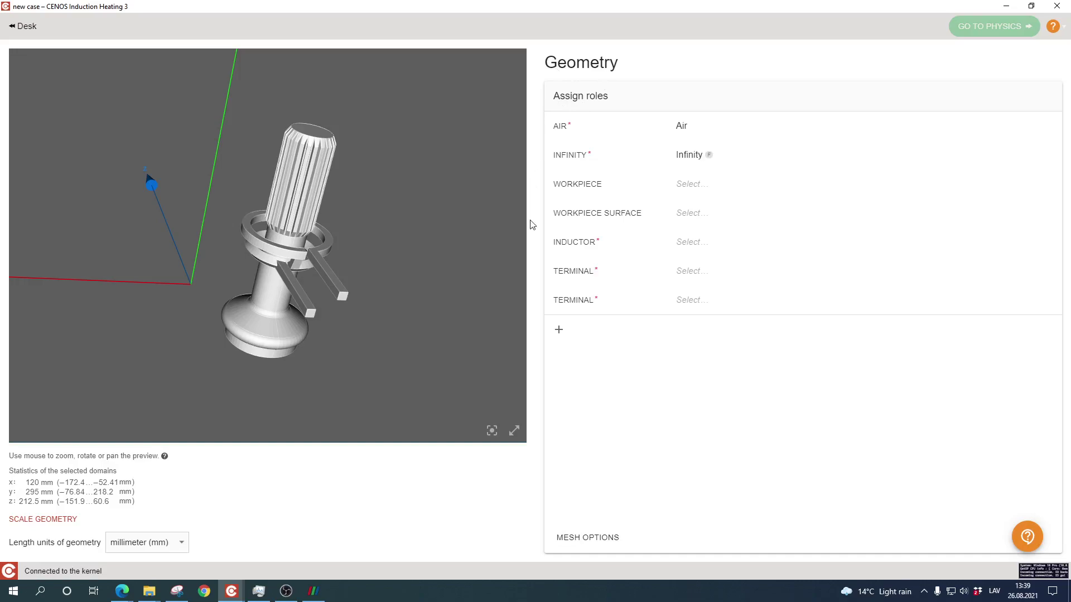
{"action": "left_click_drag", "start_coordinate": [469, 253], "coordinate": [284, 192]}
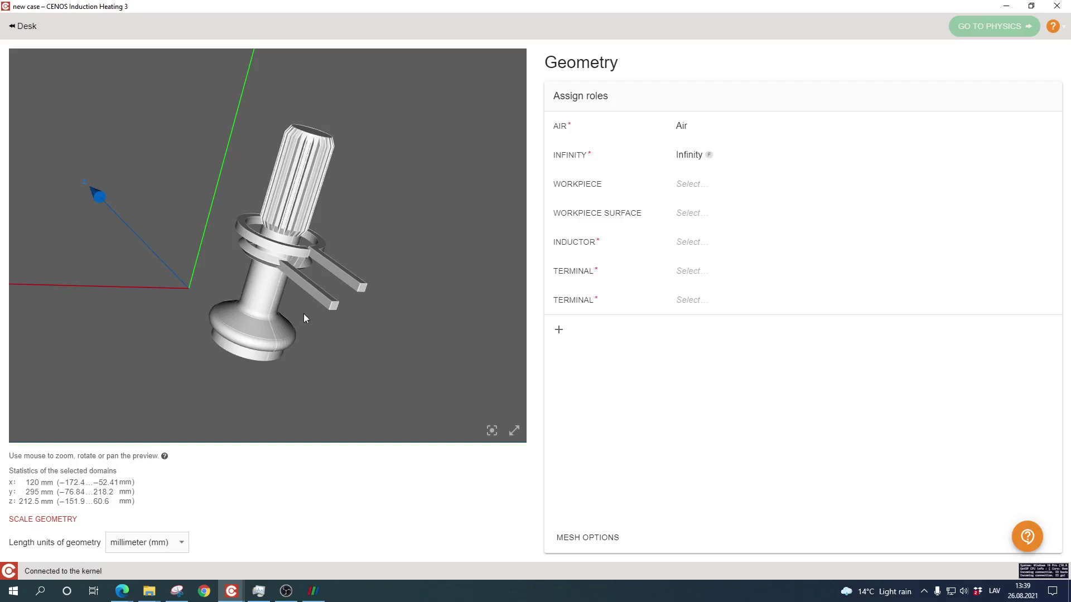
{"action": "left_click", "coordinate": [688, 185]}
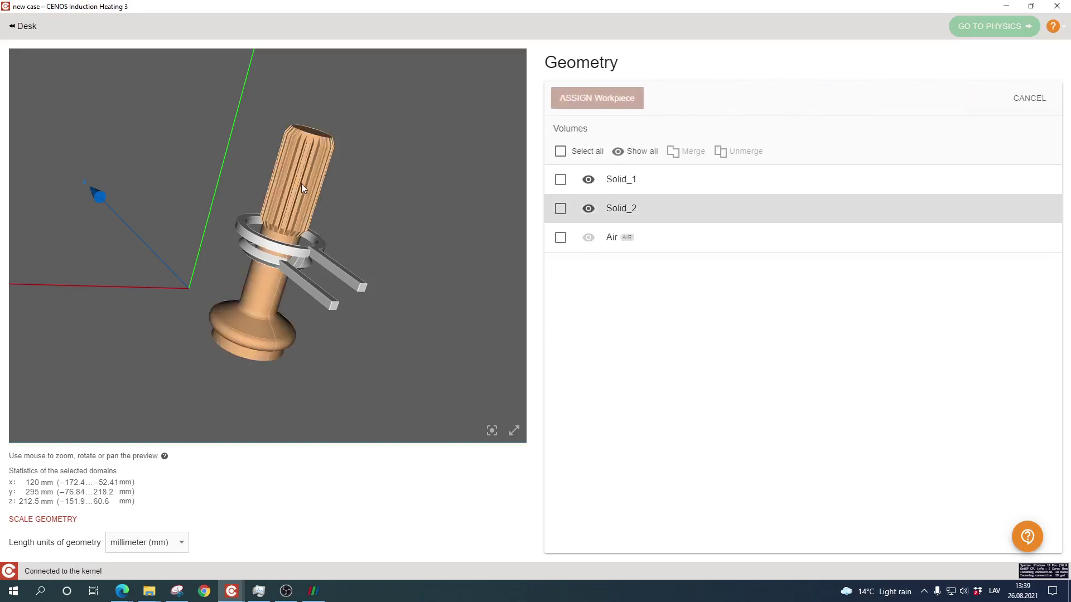
{"action": "left_click", "coordinate": [655, 216]}
{"action": "left_click", "coordinate": [654, 210]}
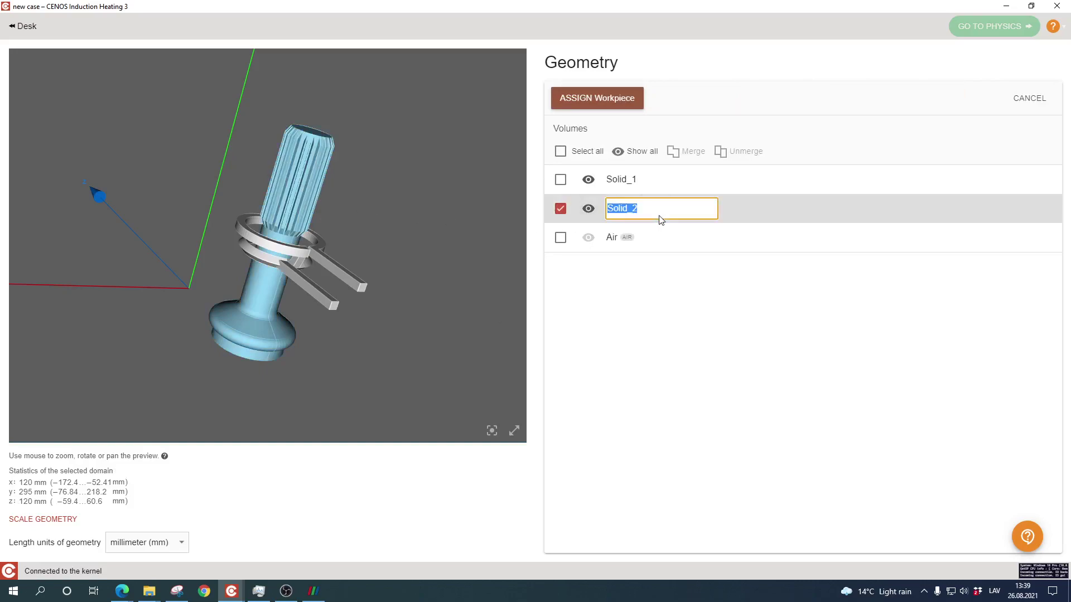
{"action": "type", "text": "Workpeice"}
{"action": "key", "text": "BackSpace"}
{"action": "key", "text": "BackSpace"}
{"action": "key", "text": "BackSpace"}
{"action": "key", "text": "BackSpace"}
{"action": "type", "text": "piece"}
{"action": "left_click", "coordinate": [600, 104]}
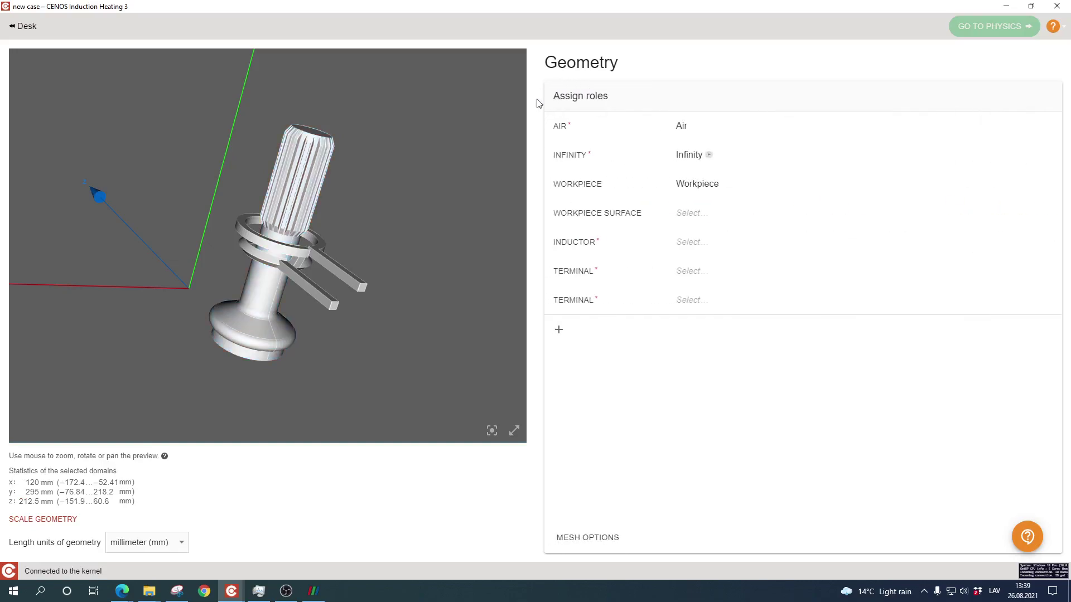
Step: Filter the faces to the Workpiece, select them all, and assign them as 'Workpiece Surface1'
{"action": "left_click", "coordinate": [689, 214]}
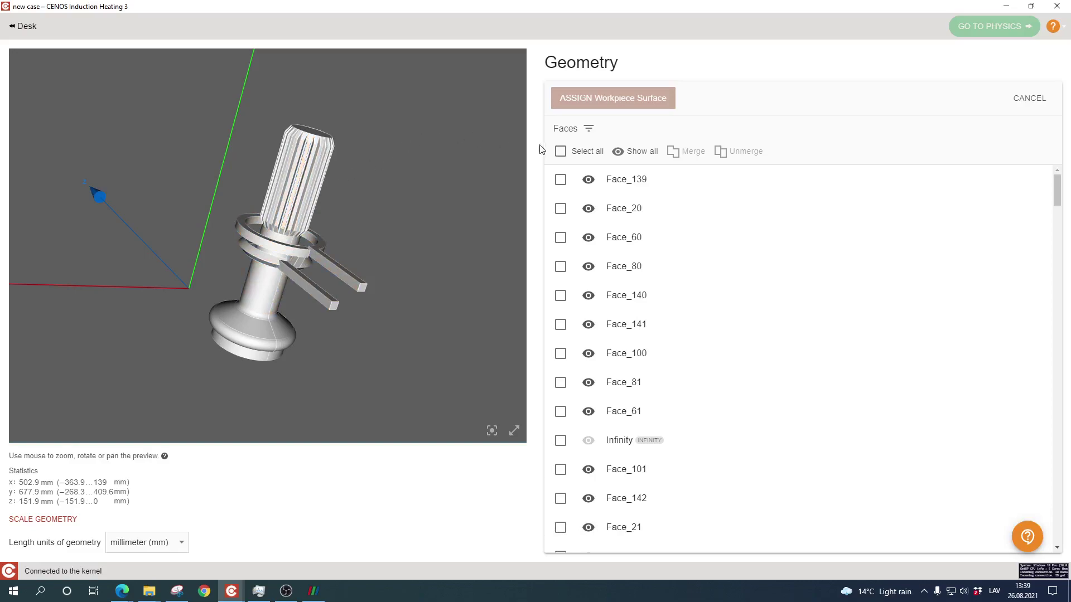
{"action": "left_click", "coordinate": [589, 129]}
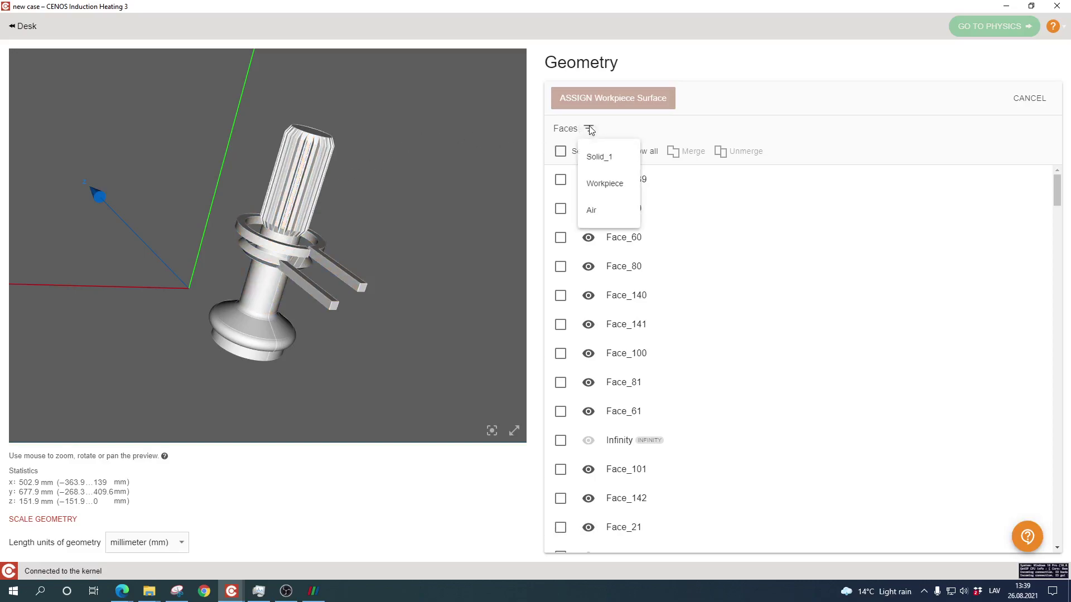
{"action": "left_click", "coordinate": [605, 185]}
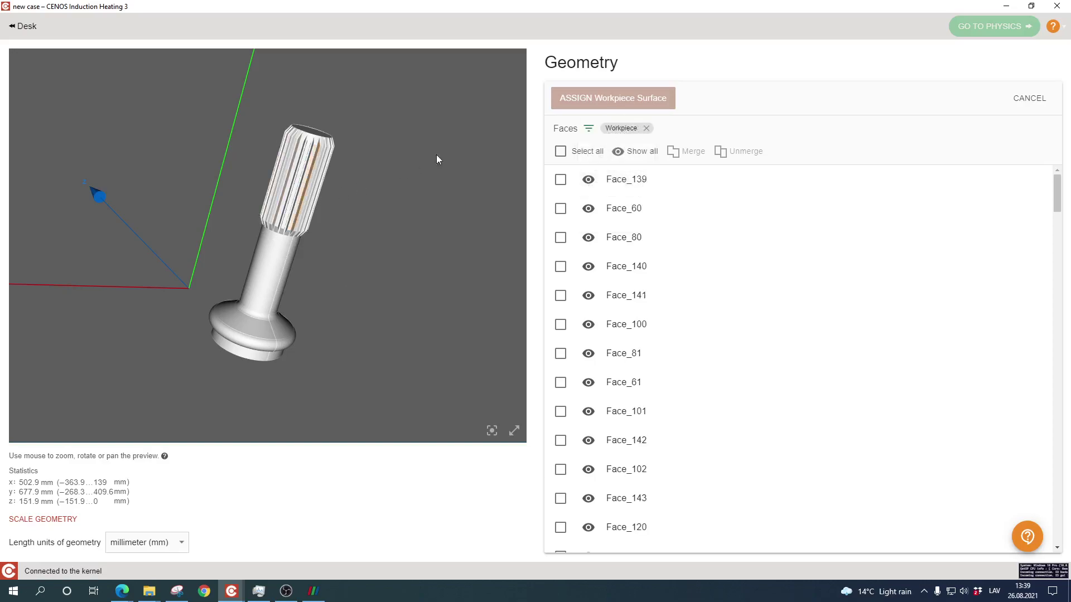
{"action": "left_click", "coordinate": [561, 152]}
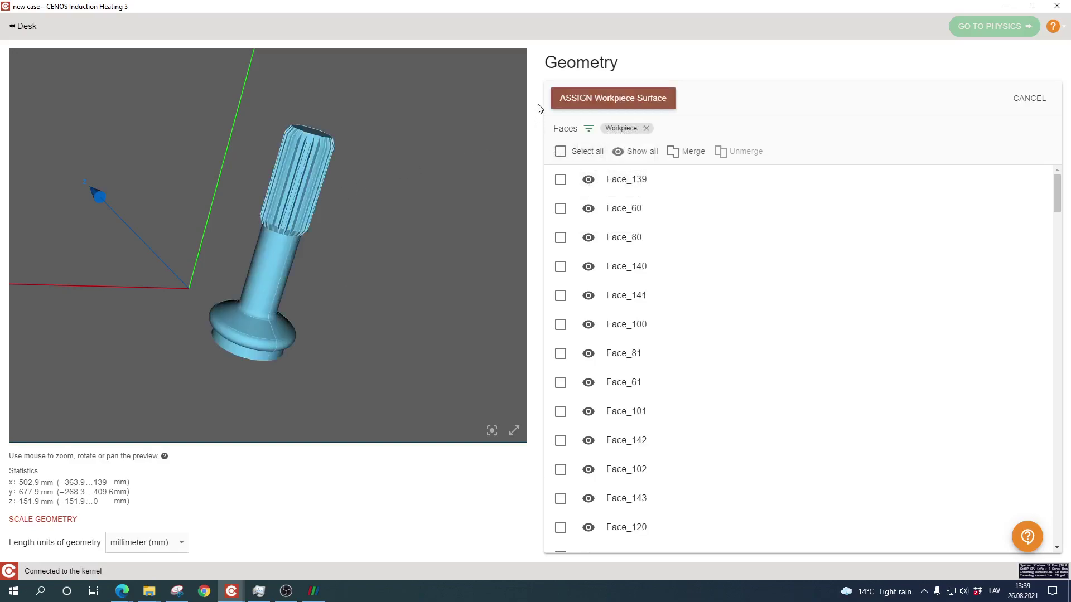
{"action": "left_click", "coordinate": [594, 98]}
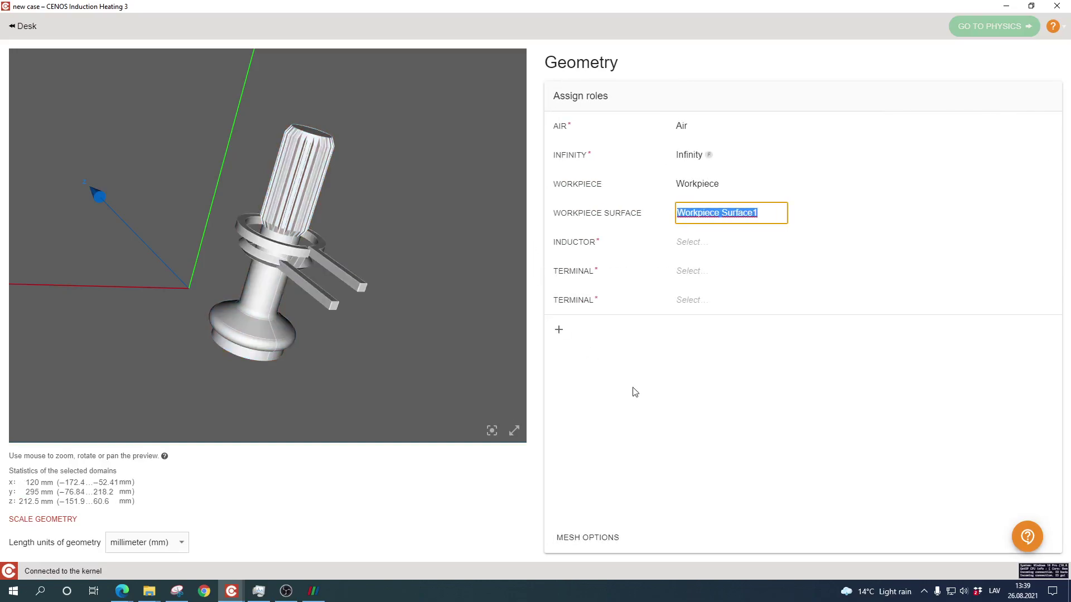
{"action": "left_click", "coordinate": [634, 390]}
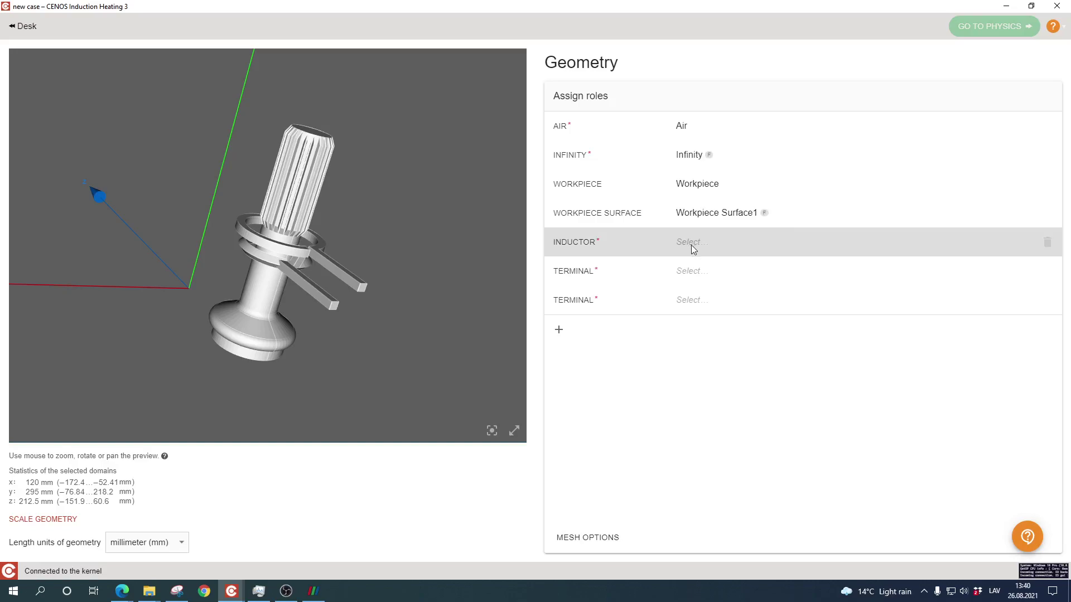
Step: Rename coil Solid_1 to 'Inductor' and assign it the Inductor role
{"action": "left_click", "coordinate": [692, 243]}
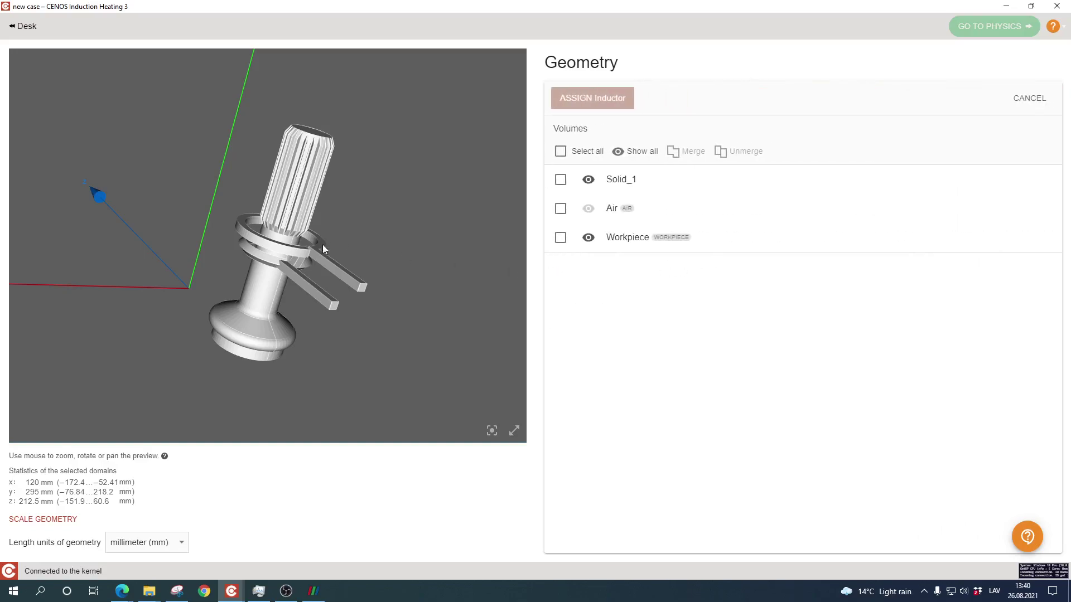
{"action": "left_click", "coordinate": [335, 262]}
{"action": "left_click", "coordinate": [655, 181]}
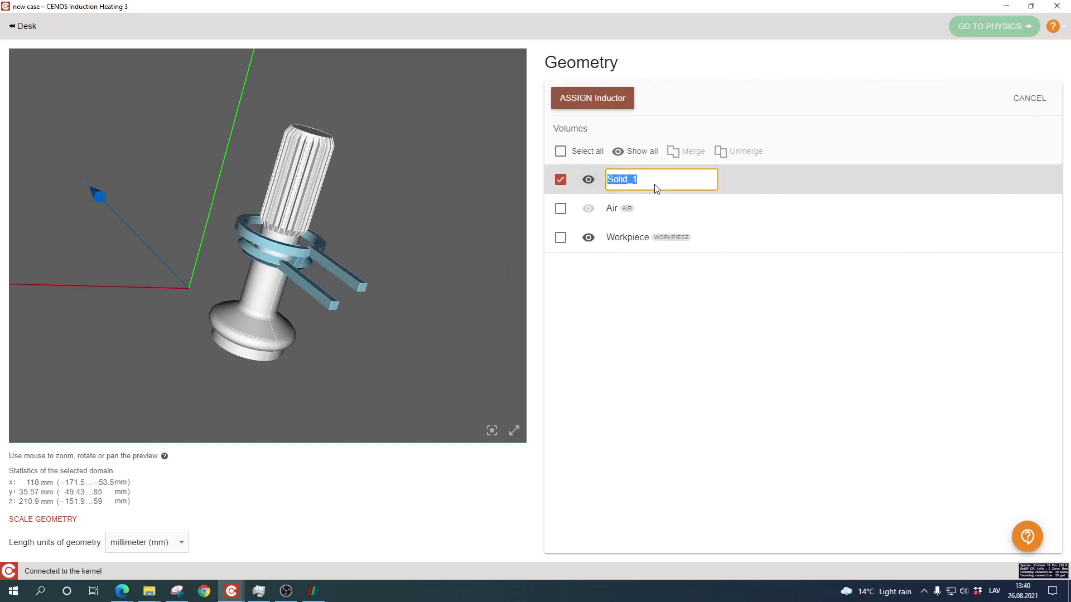
{"action": "type", "text": "Inductor"}
{"action": "left_click", "coordinate": [592, 101]}
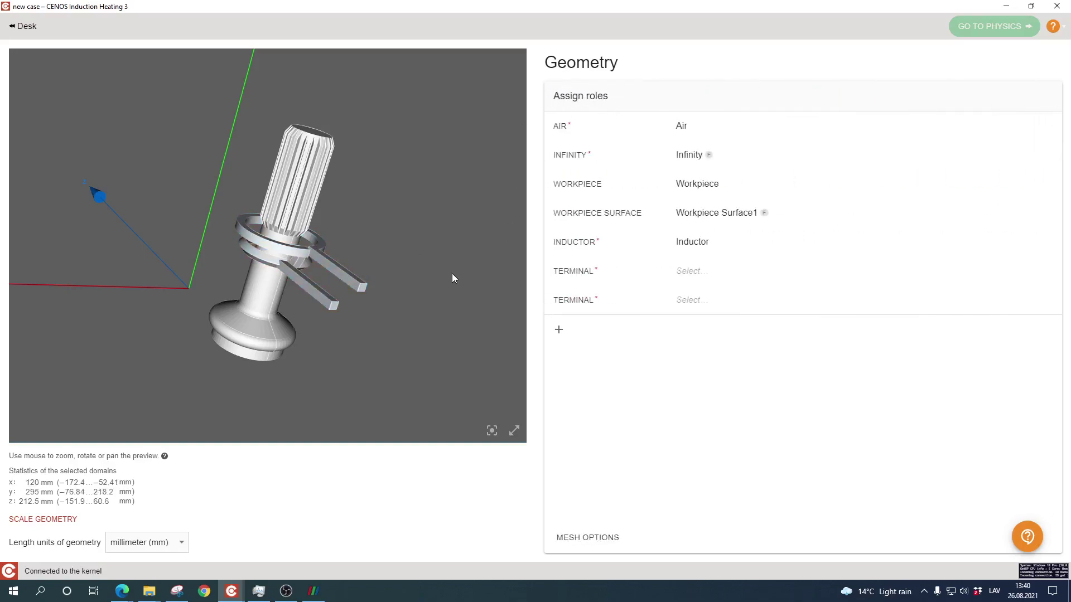
Step: Assign the coil end faces Face_2 and Face_1 as the two terminals
{"action": "mouse_move", "coordinate": [452, 273]}
{"action": "left_mouse_down"}
{"action": "mouse_move", "coordinate": [417, 270]}
{"action": "mouse_move", "coordinate": [444, 276]}
{"action": "mouse_move", "coordinate": [434, 264]}
{"action": "left_mouse_up"}
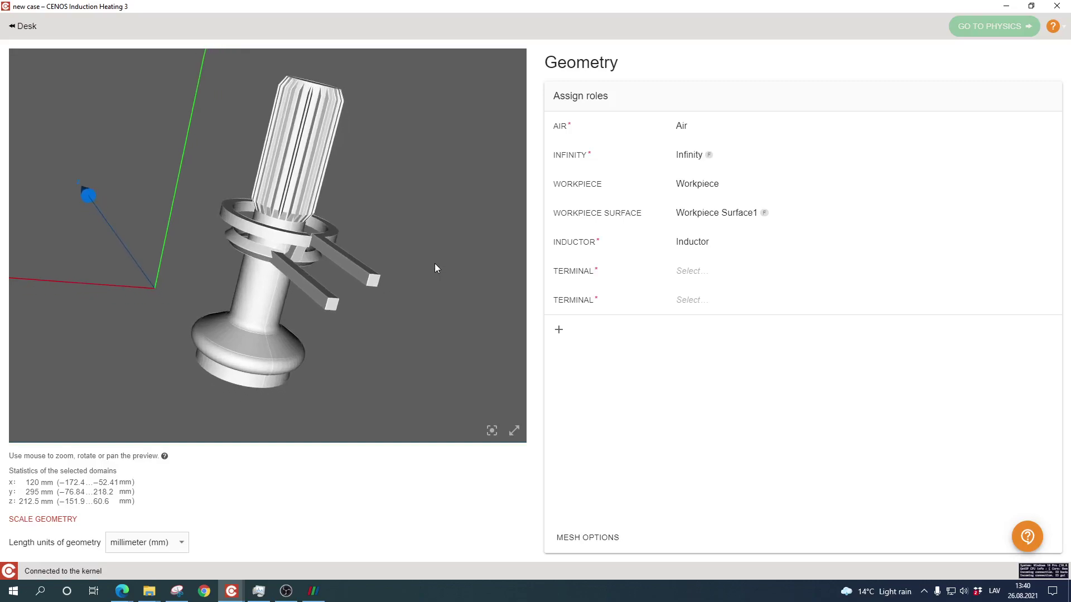
{"action": "left_click", "coordinate": [677, 274]}
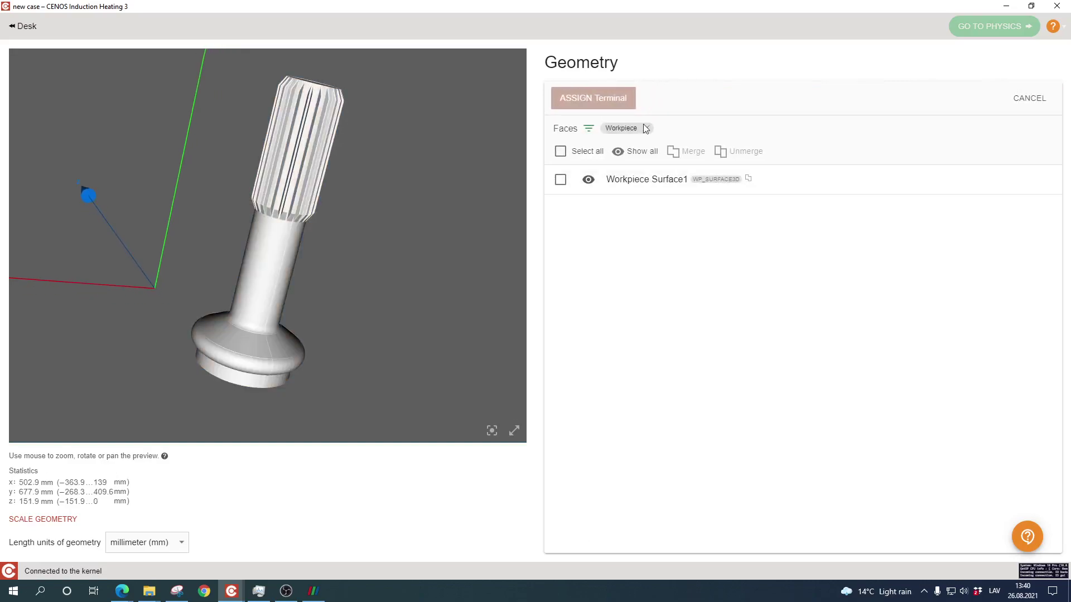
{"action": "left_click", "coordinate": [647, 129]}
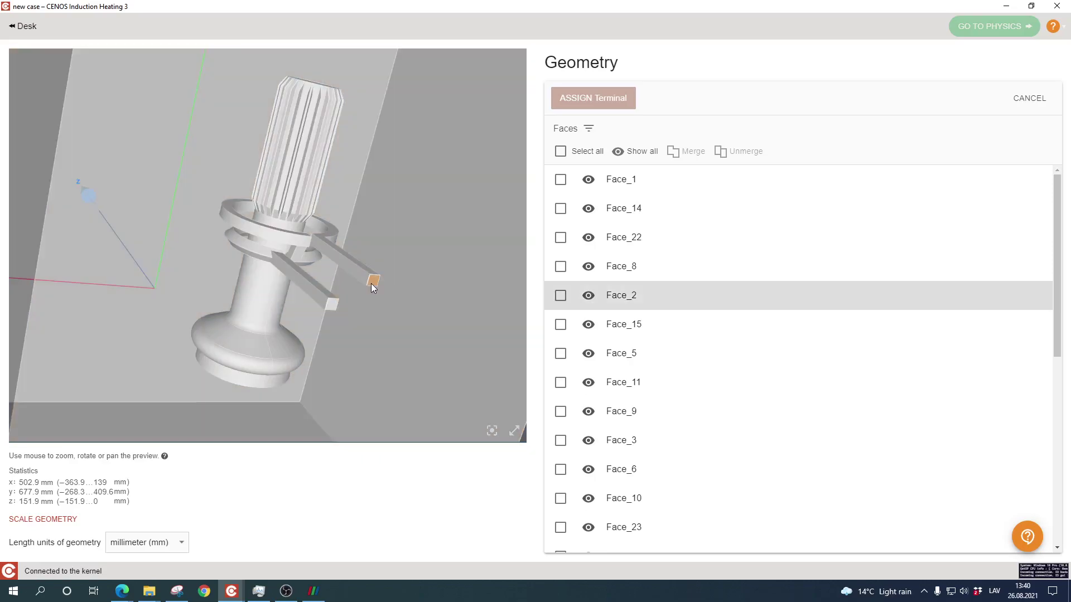
{"action": "left_click", "coordinate": [373, 280]}
{"action": "left_click", "coordinate": [601, 93]}
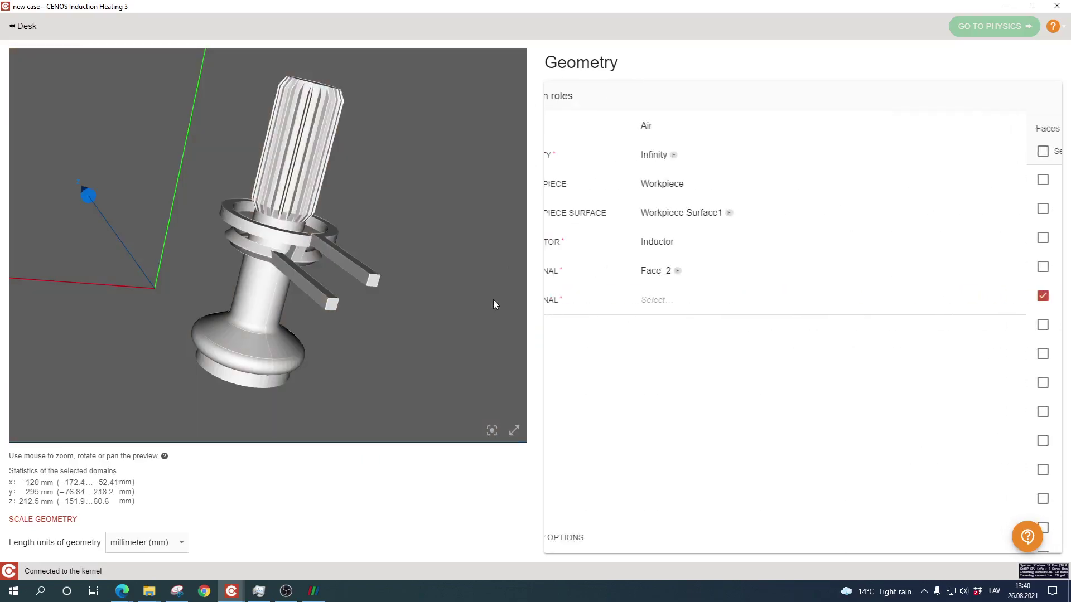
{"action": "left_click", "coordinate": [682, 301]}
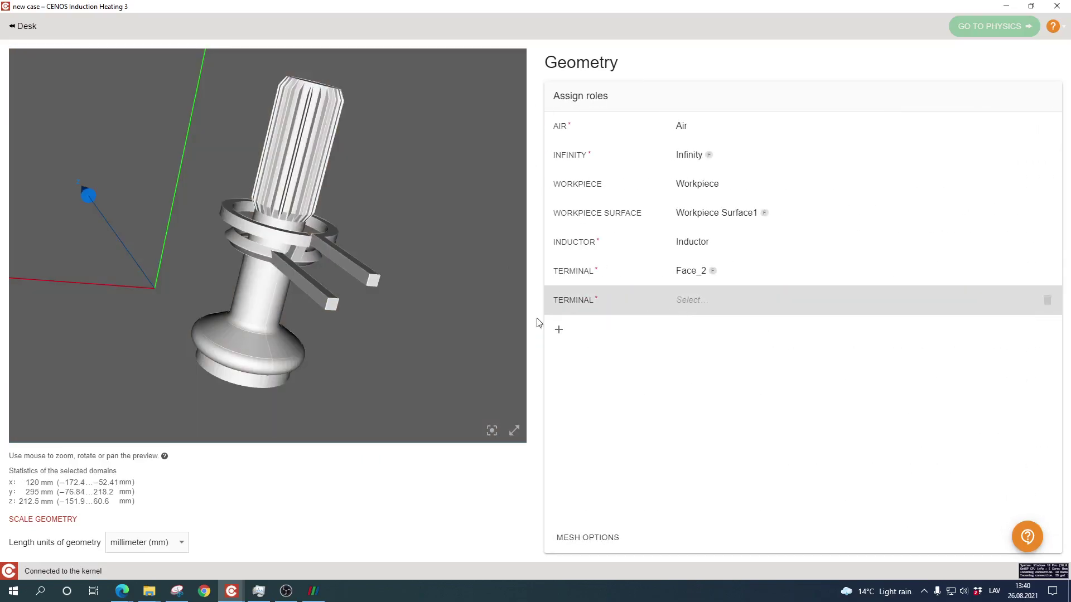
{"action": "left_click", "coordinate": [331, 305]}
{"action": "left_click", "coordinate": [610, 98]}
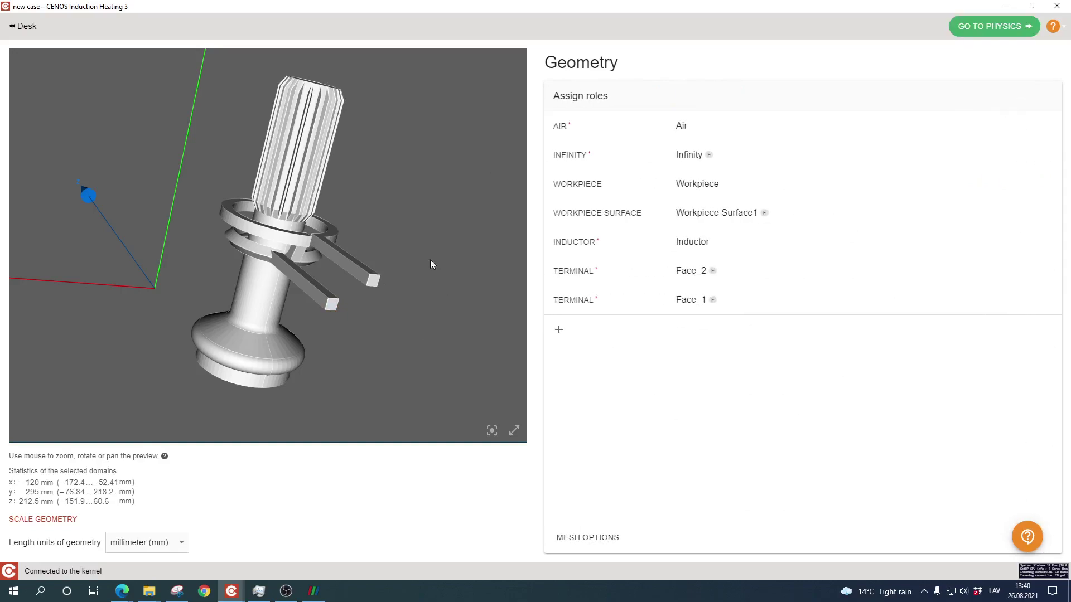
{"action": "scroll", "coordinate": [423, 247], "scroll_direction": "down", "scroll_amount": 2}
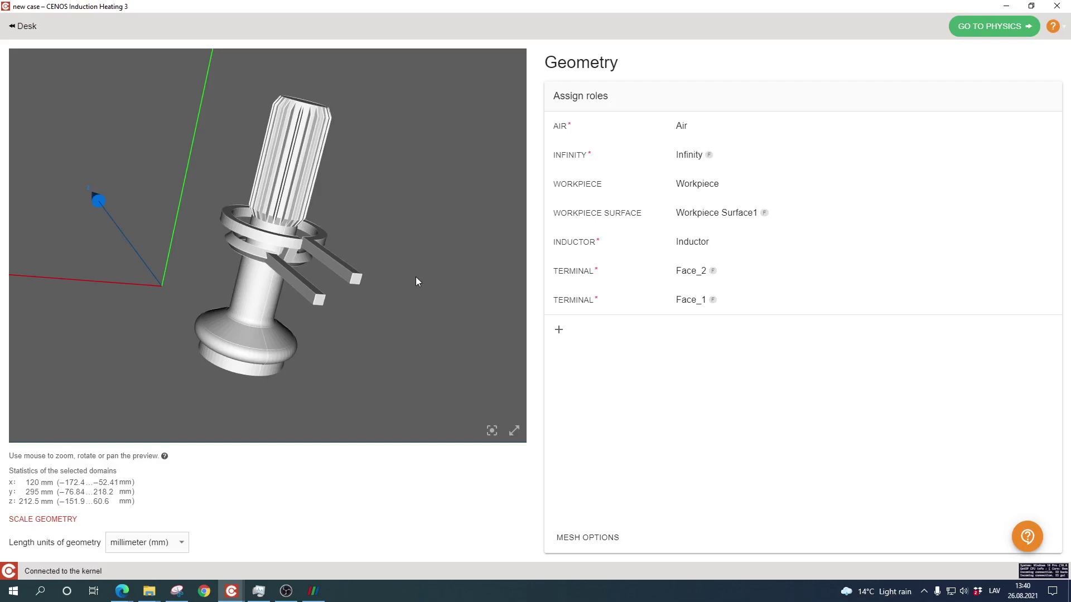
Step: Open the add-role list and close it without adding anything, keeping all seven roles as assigned
{"action": "left_click", "coordinate": [558, 330]}
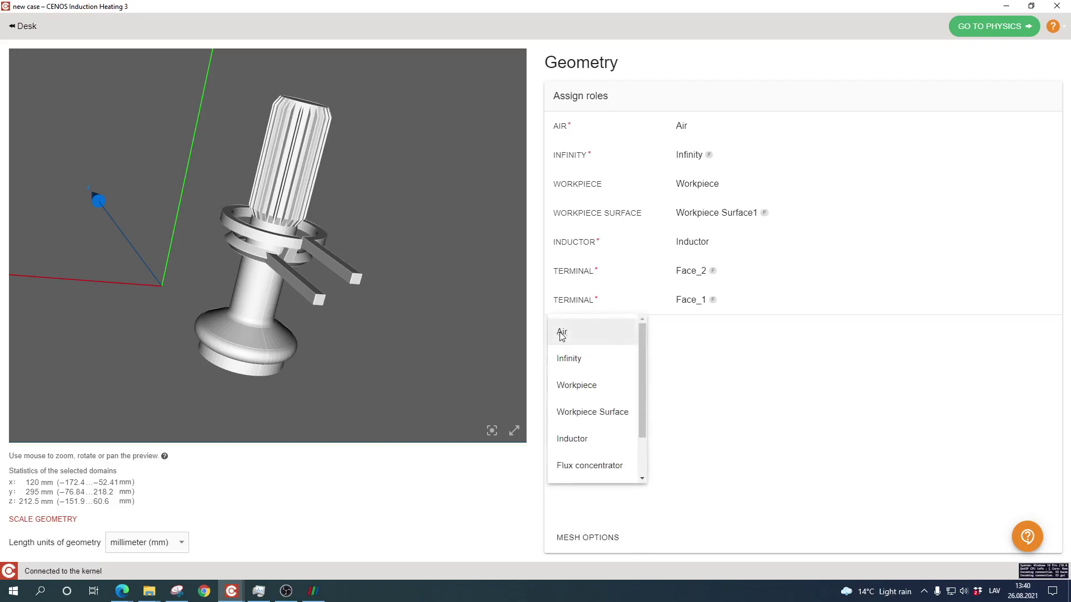
{"action": "scroll", "coordinate": [608, 424], "scroll_direction": "down", "scroll_amount": 2}
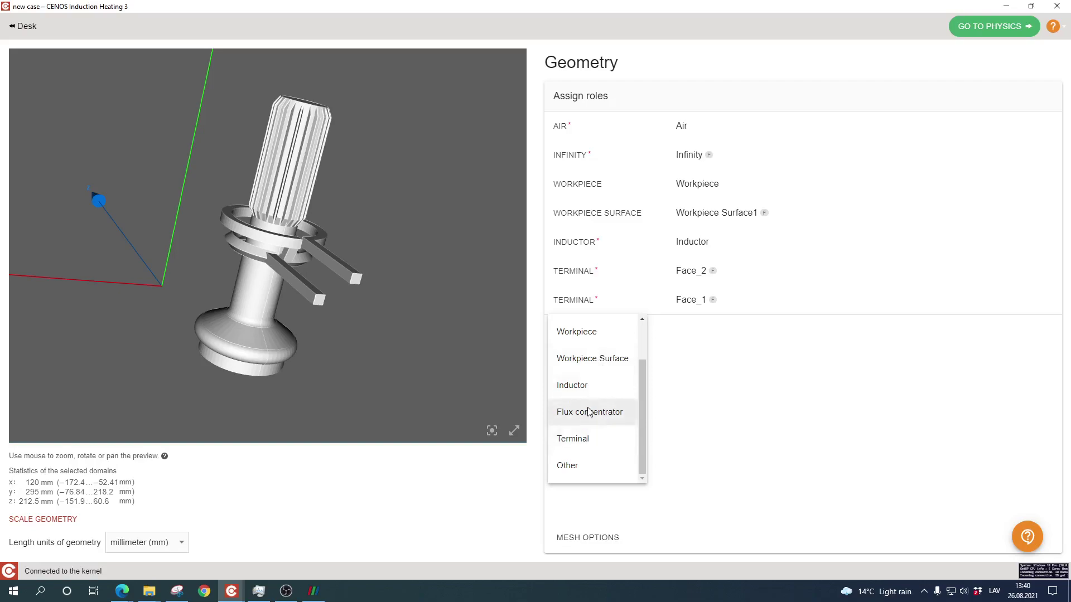
{"action": "left_click", "coordinate": [718, 421]}
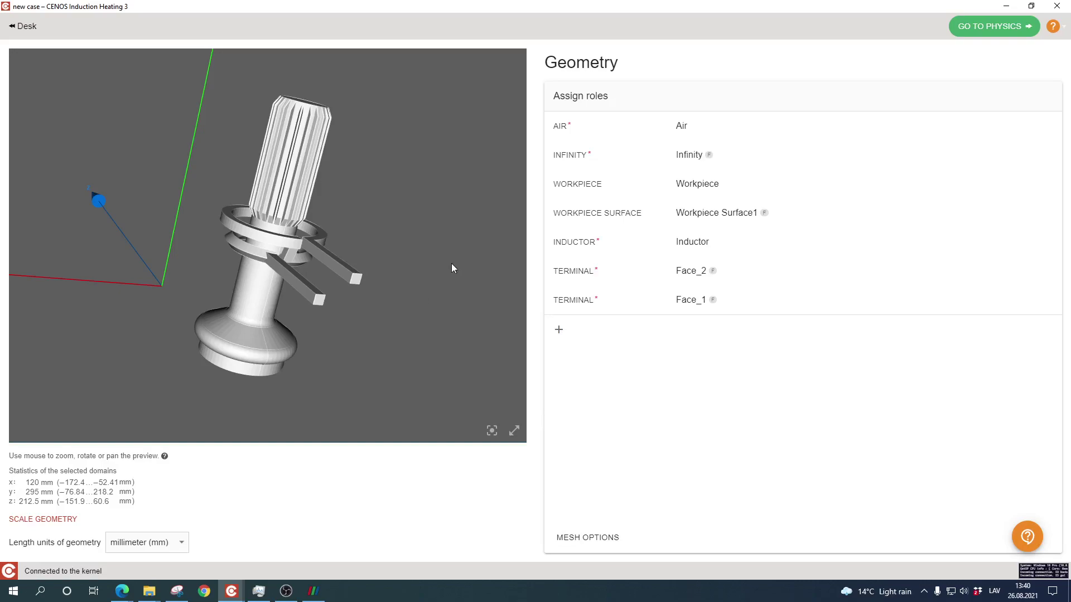
{"action": "left_click_drag", "start_coordinate": [435, 229], "coordinate": [422, 269]}
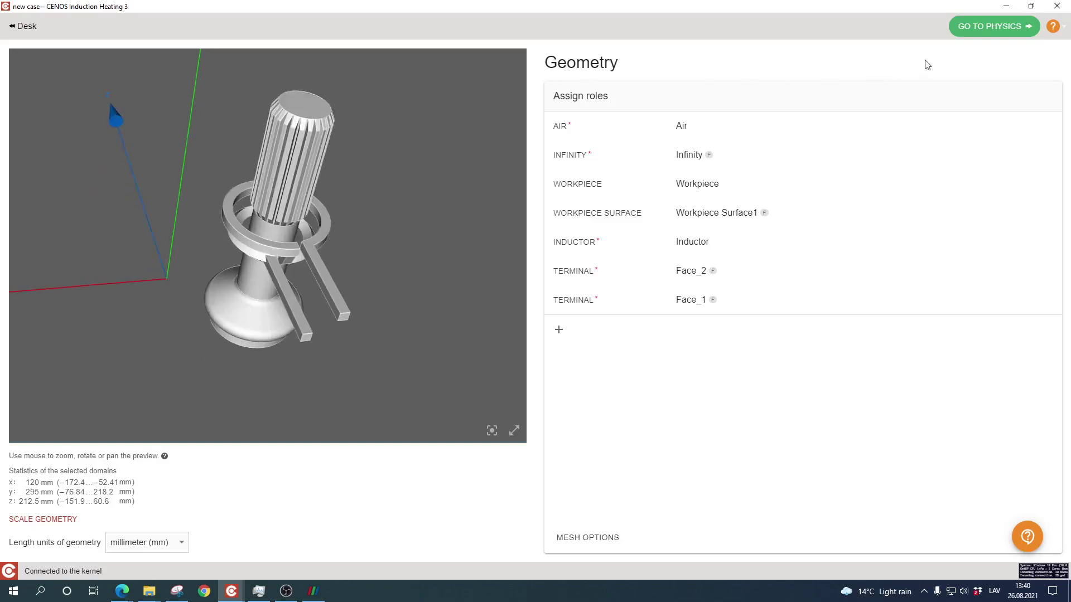
Step: Set Simulation Control to frequency 4000 Hz, end time 12 s and time step 1 s
{"action": "left_click", "coordinate": [988, 27]}
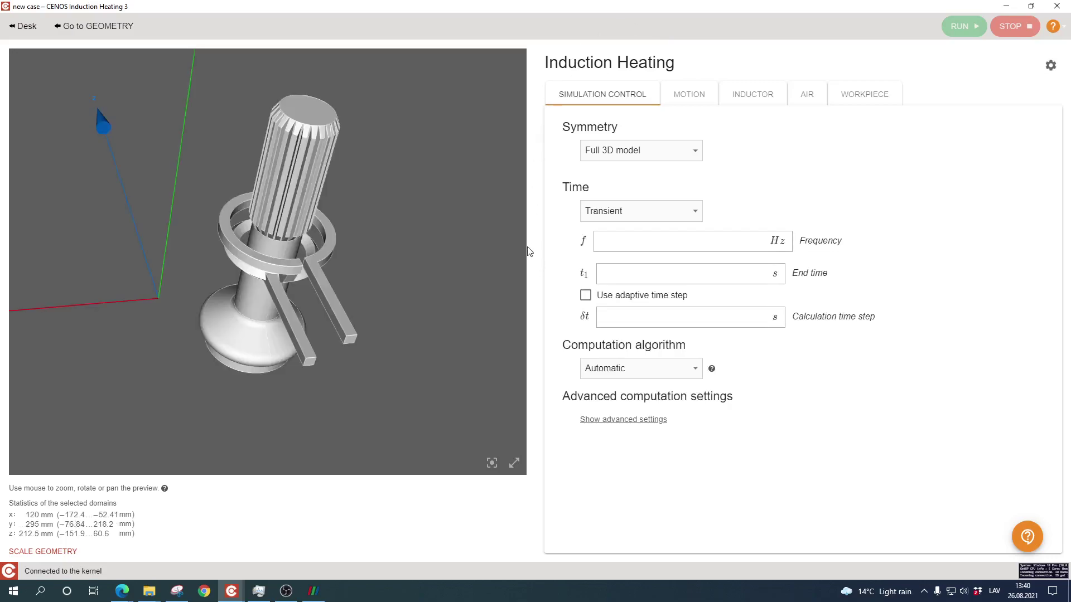
{"action": "left_click", "coordinate": [622, 242]}
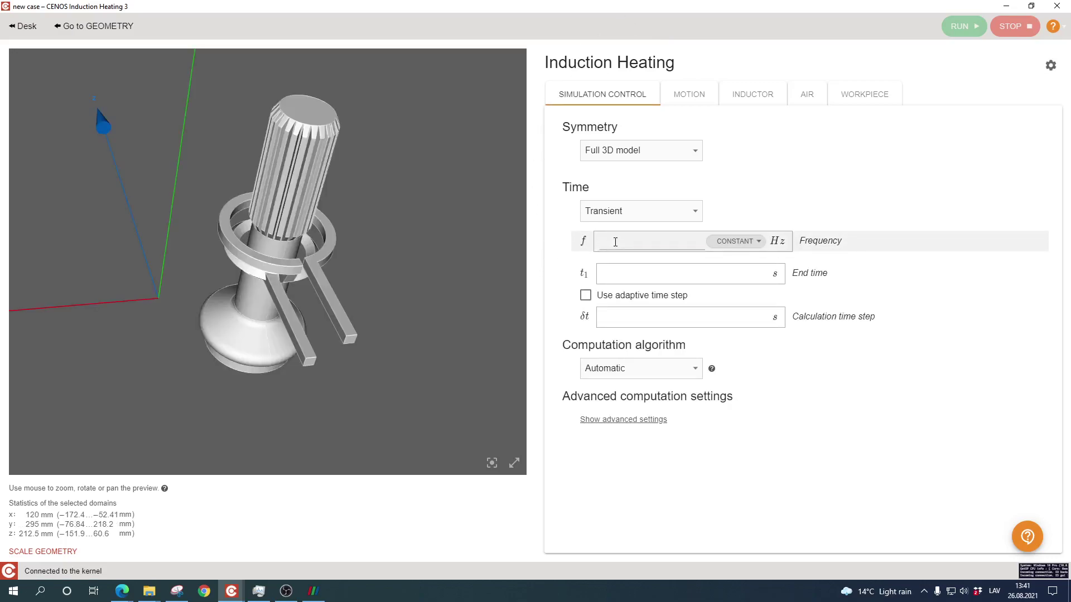
{"action": "type", "text": "4000"}
{"action": "left_click", "coordinate": [637, 274]}
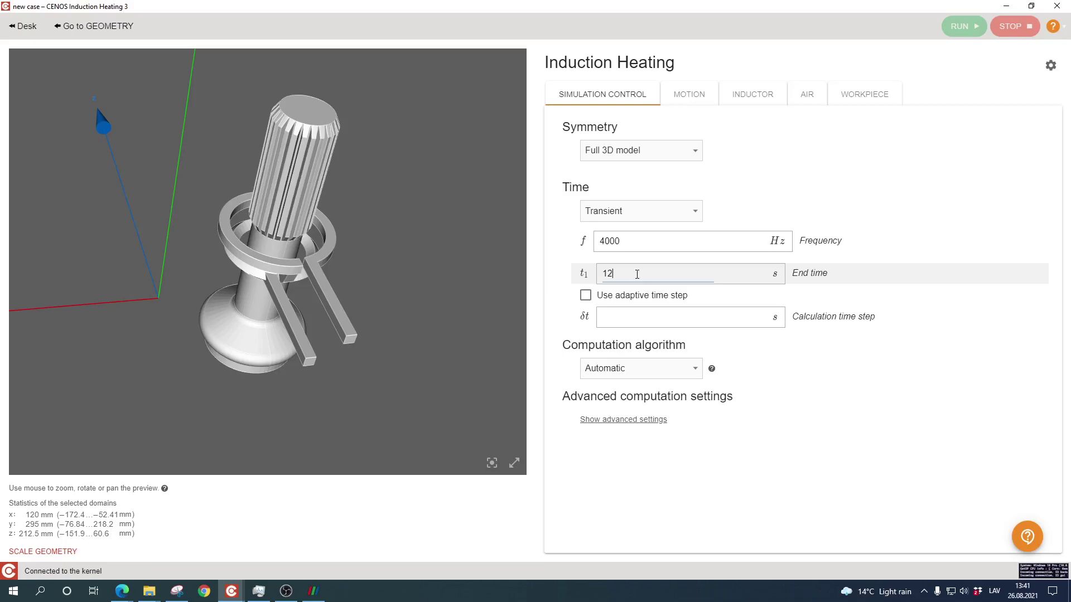
{"action": "left_click", "coordinate": [626, 317]}
{"action": "type", "text": "1"}
{"action": "left_click", "coordinate": [558, 307]}
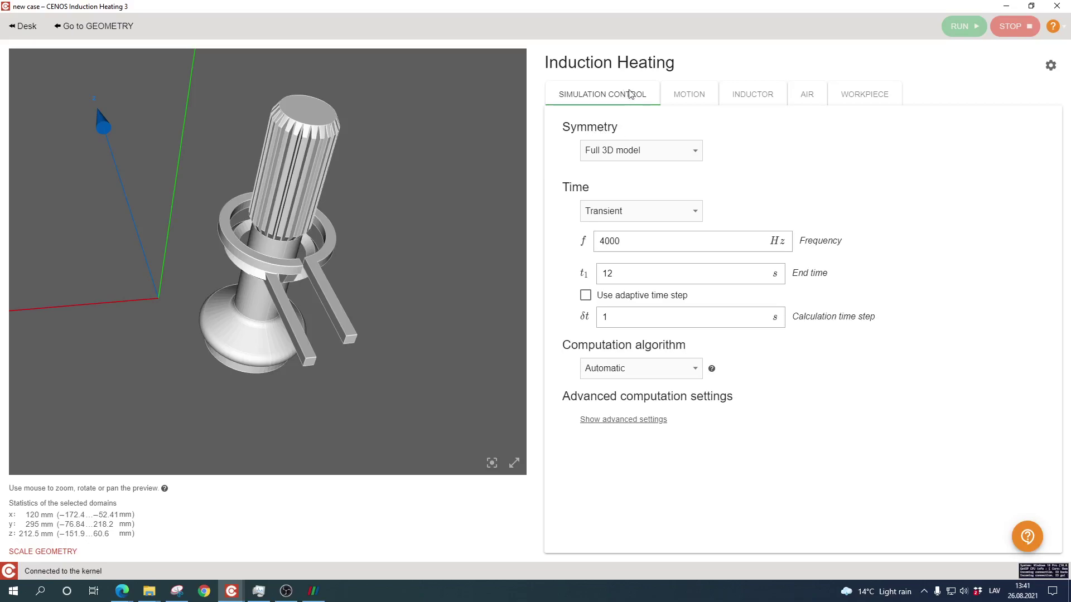
{"action": "left_click", "coordinate": [691, 95]}
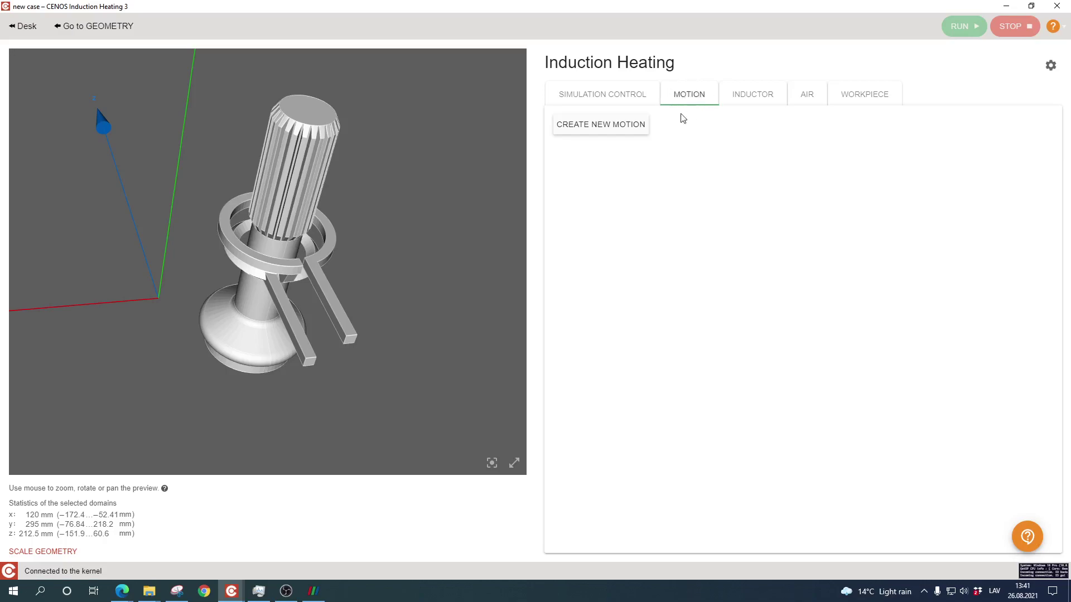
Step: Create a complex motion on the Inductor domain with a Uy velocity of 0.012 m/s
{"action": "left_click", "coordinate": [575, 132]}
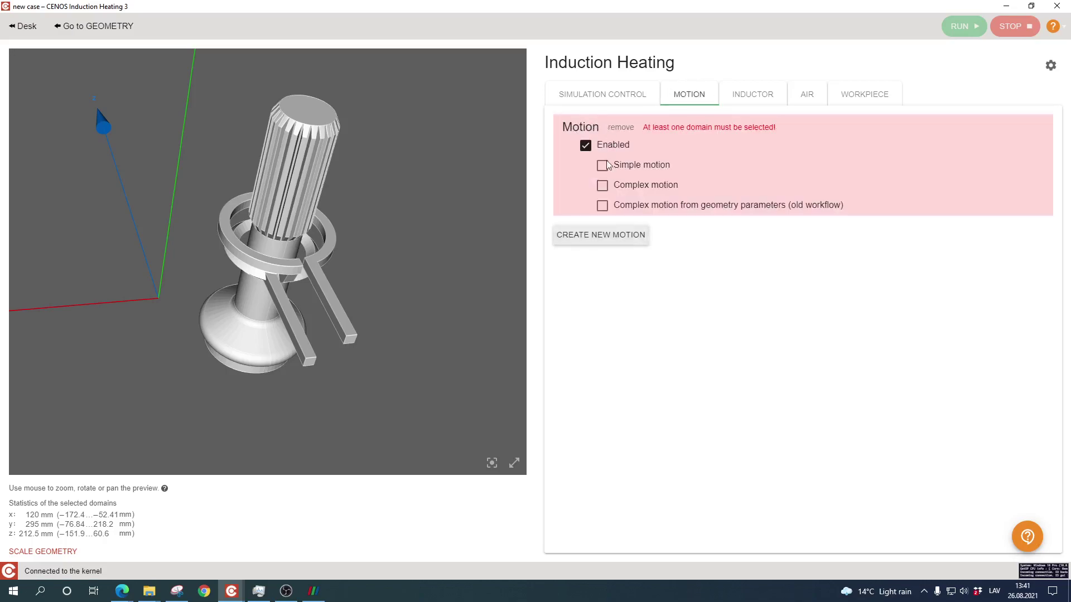
{"action": "left_click", "coordinate": [602, 187]}
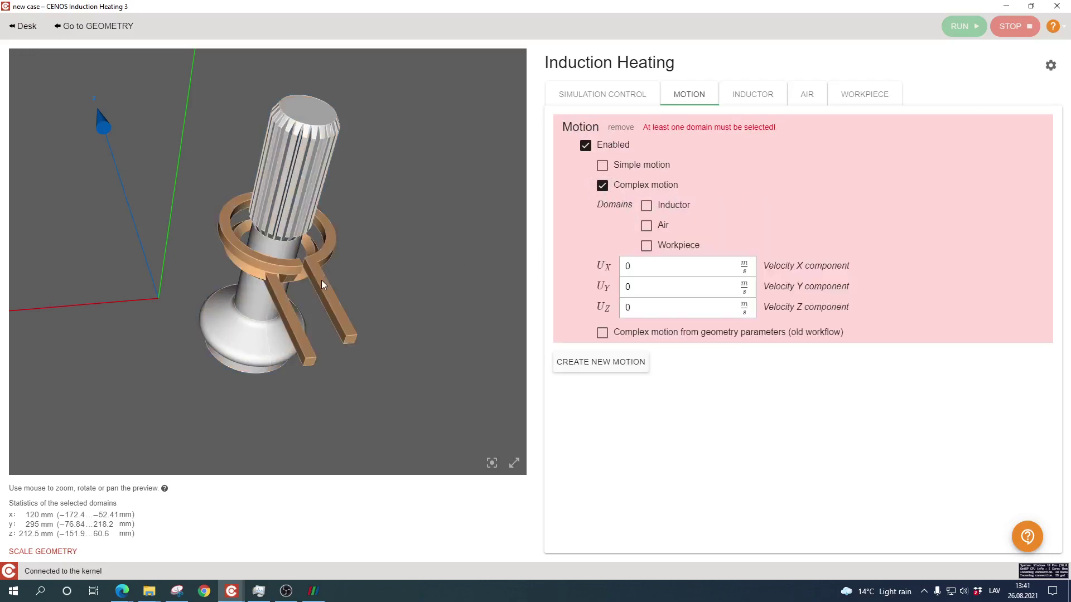
{"action": "left_click_drag", "start_coordinate": [359, 240], "coordinate": [359, 223]}
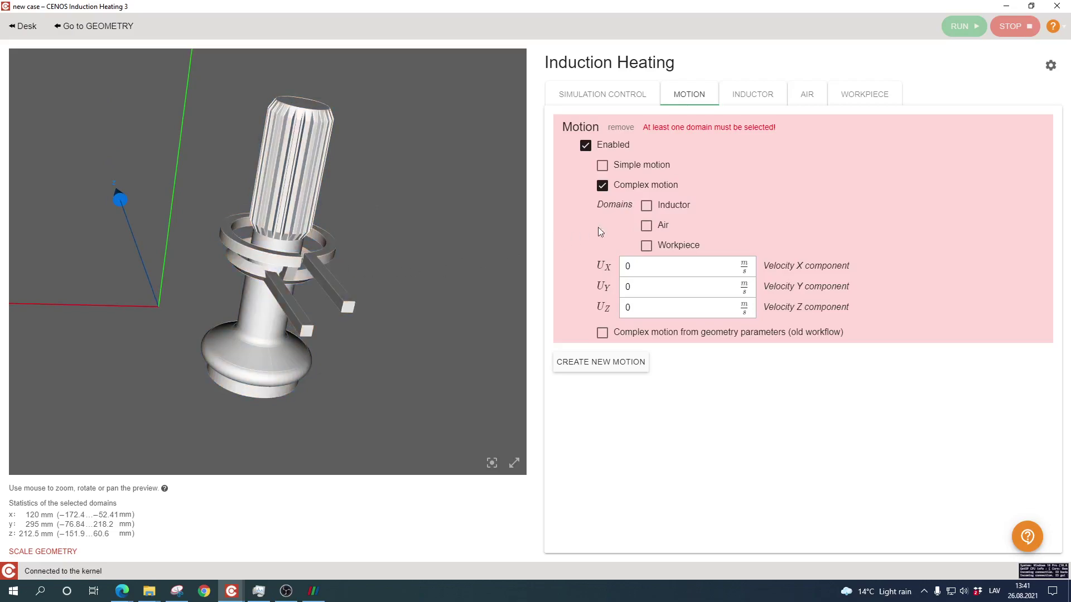
{"action": "left_click", "coordinate": [645, 206]}
{"action": "scroll", "coordinate": [397, 293], "scroll_direction": "down", "scroll_amount": 3}
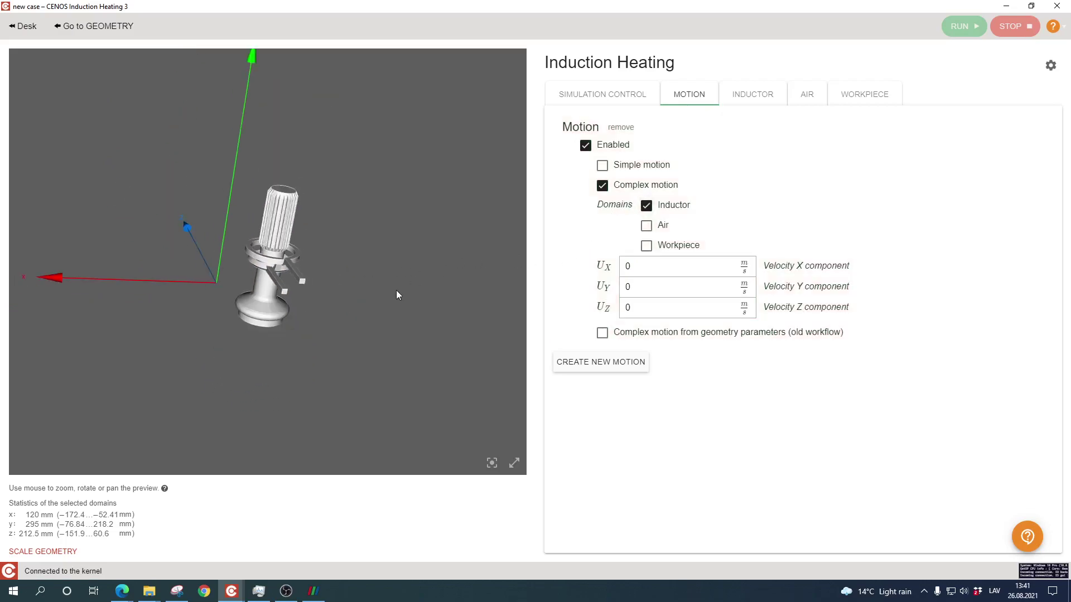
{"action": "left_click_drag", "start_coordinate": [397, 293], "coordinate": [279, 227]}
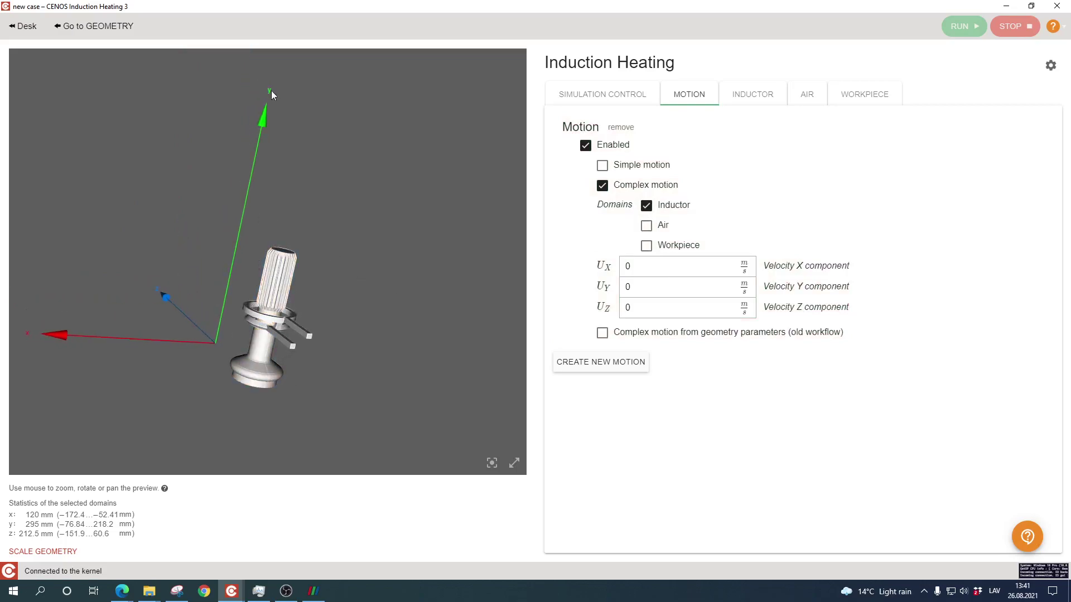
{"action": "left_click", "coordinate": [651, 288]}
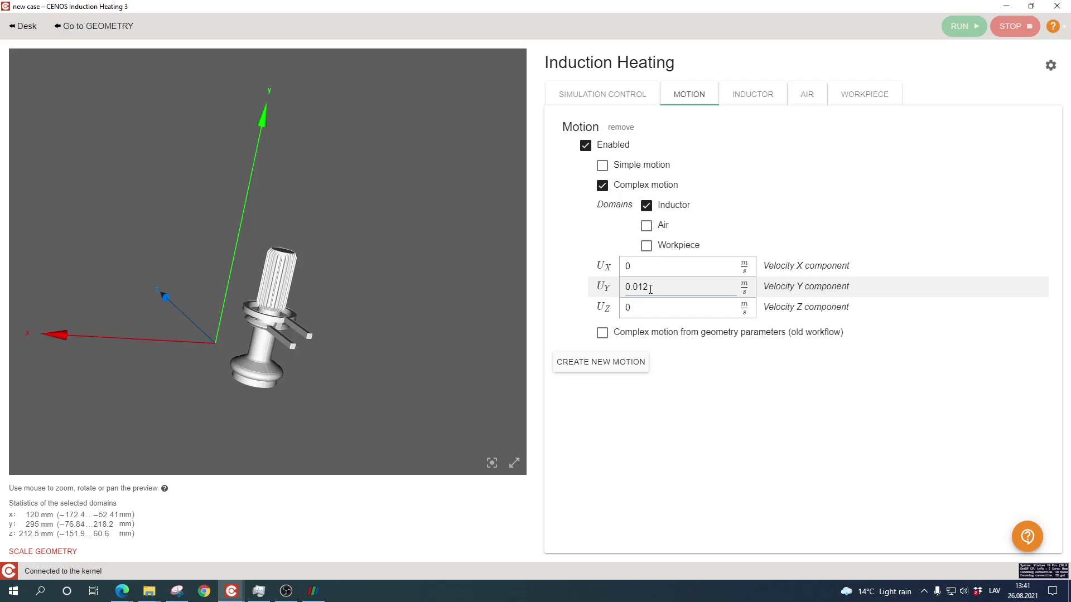
{"action": "left_click", "coordinate": [647, 442]}
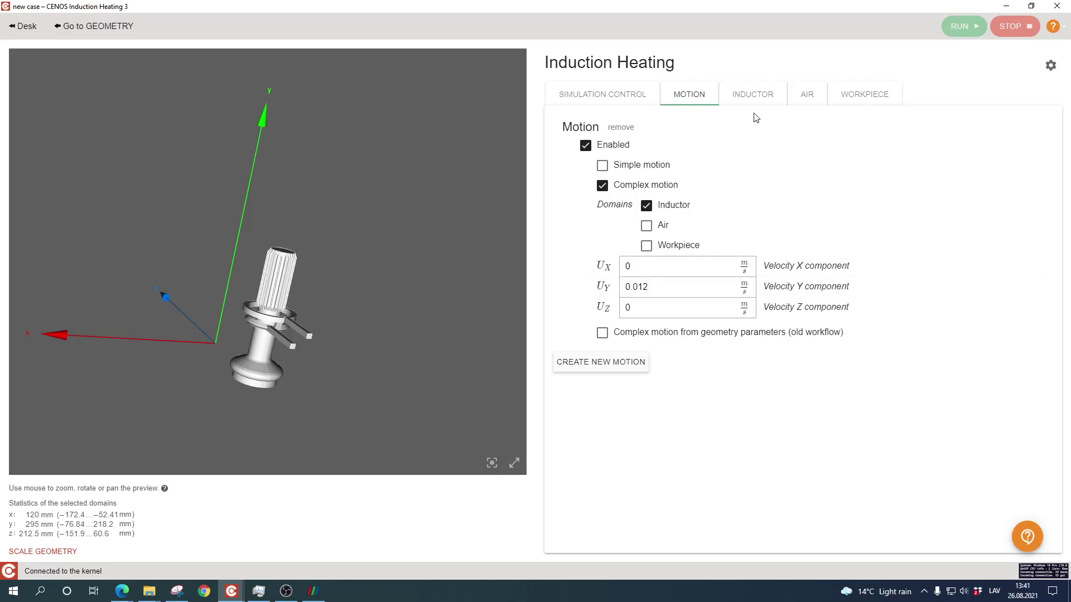
Step: Make the inductor Copper (constant properties), drive FACE_1 by current amplitude, and ground FACE_2
{"action": "left_click", "coordinate": [743, 101]}
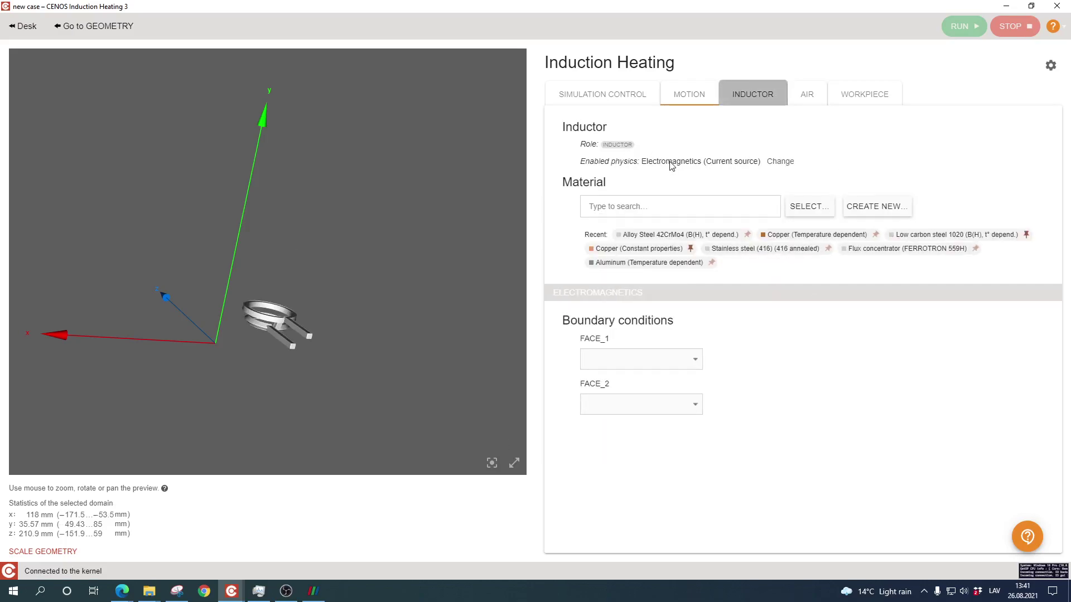
{"action": "left_click", "coordinate": [648, 262]}
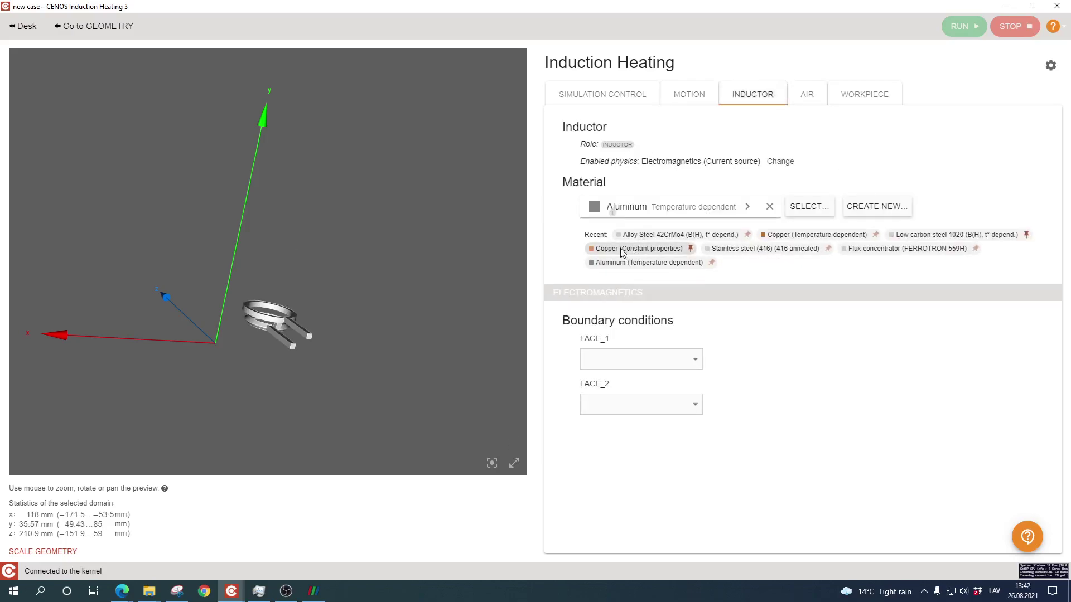
{"action": "left_click", "coordinate": [639, 248]}
{"action": "left_click", "coordinate": [631, 363]}
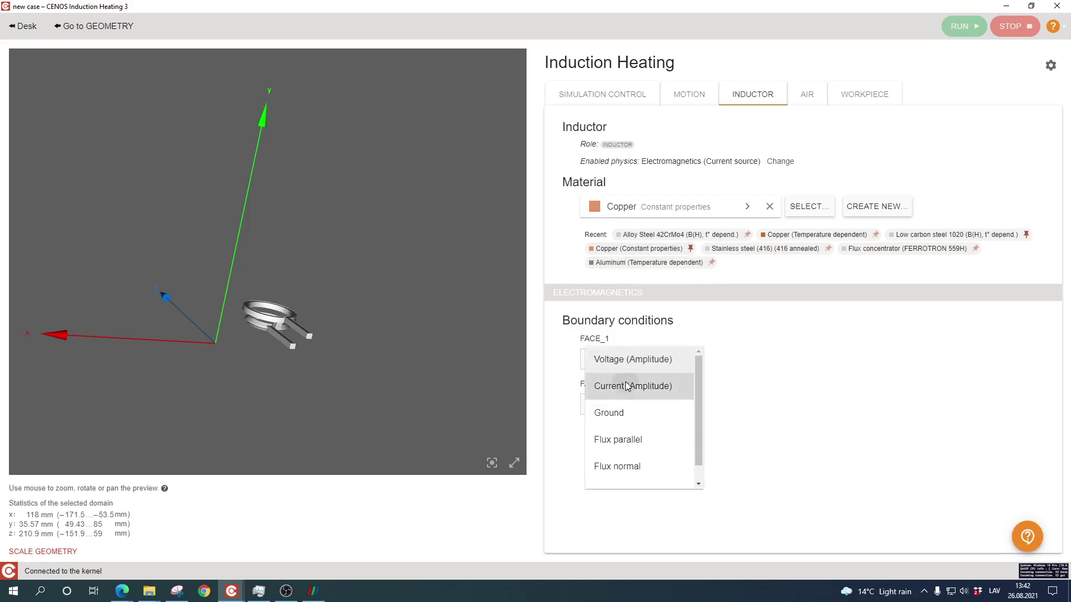
{"action": "left_click", "coordinate": [627, 384]}
{"action": "left_click", "coordinate": [628, 403]}
{"action": "left_click", "coordinate": [626, 457]}
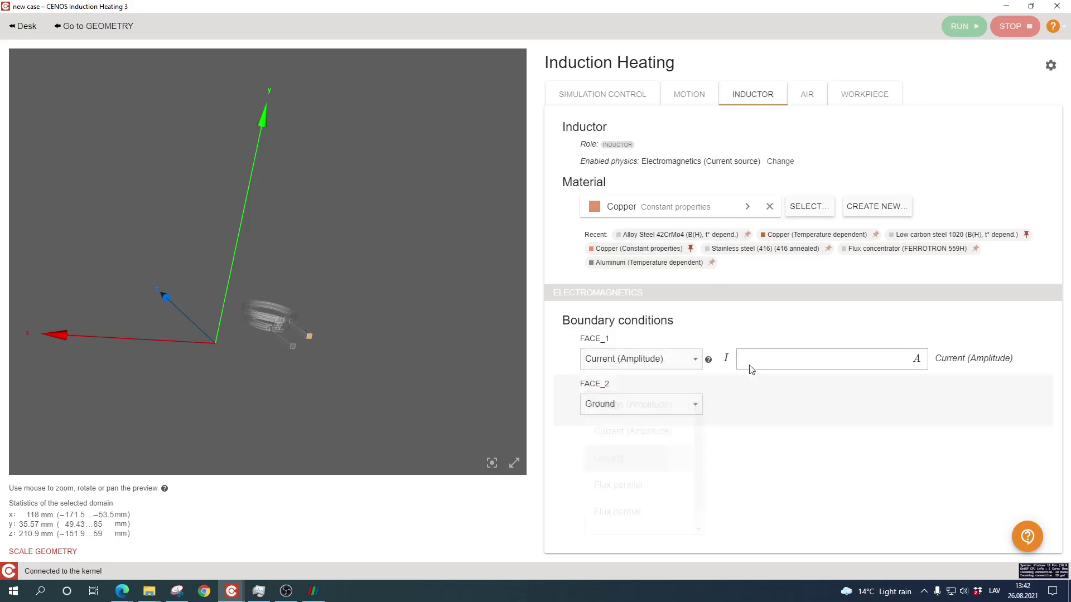
{"action": "left_click", "coordinate": [755, 362]}
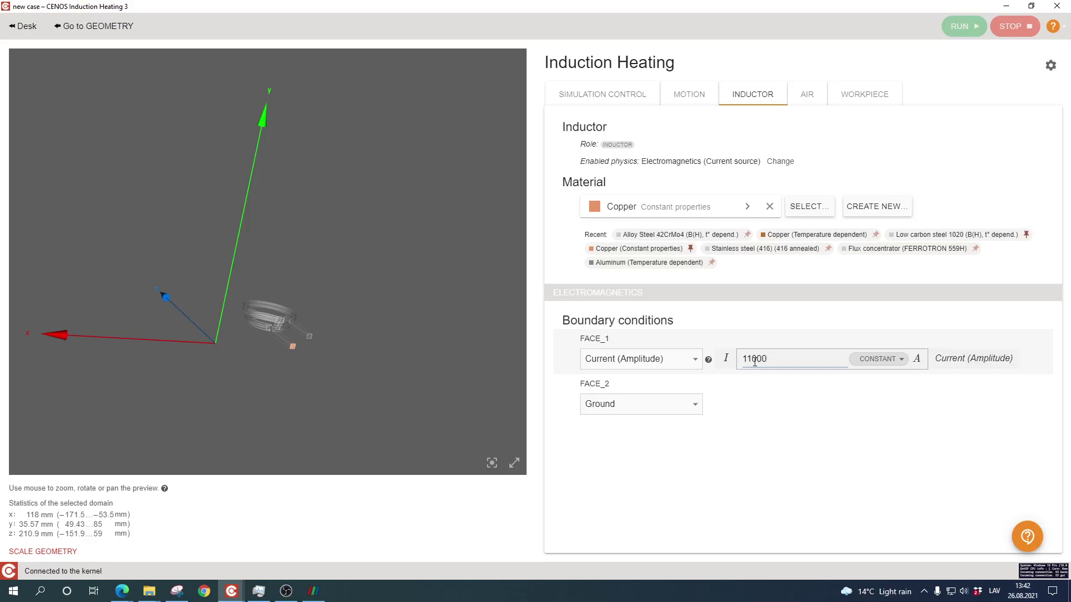
Step: Enter 11600 A for FACE_1 and make the workpiece Low carbon steel 1020
{"action": "type", "text": "11600"}
{"action": "left_click", "coordinate": [842, 102]}
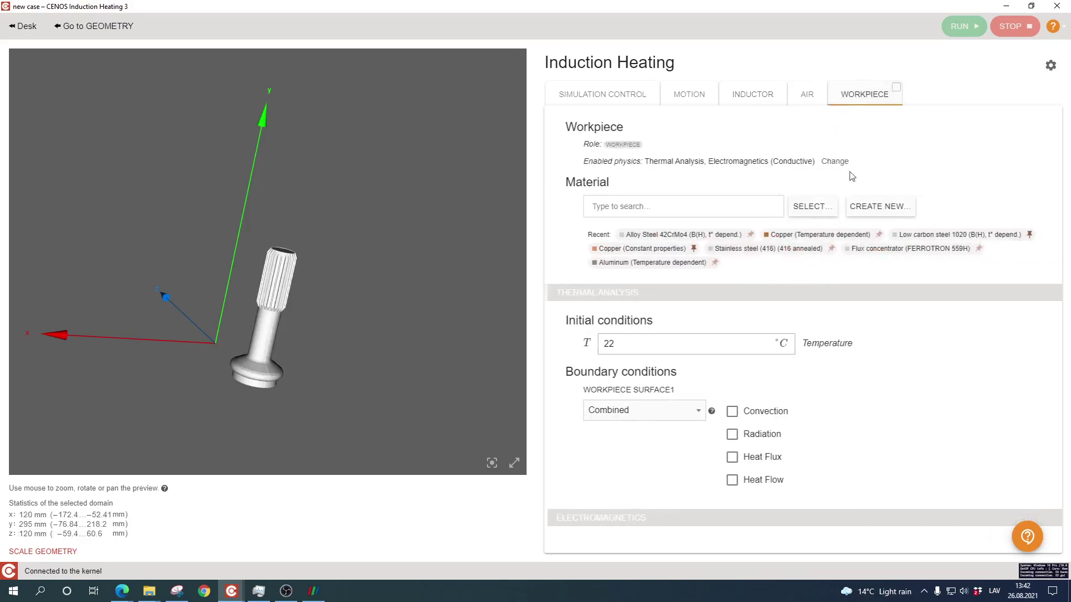
{"action": "left_click", "coordinate": [950, 235]}
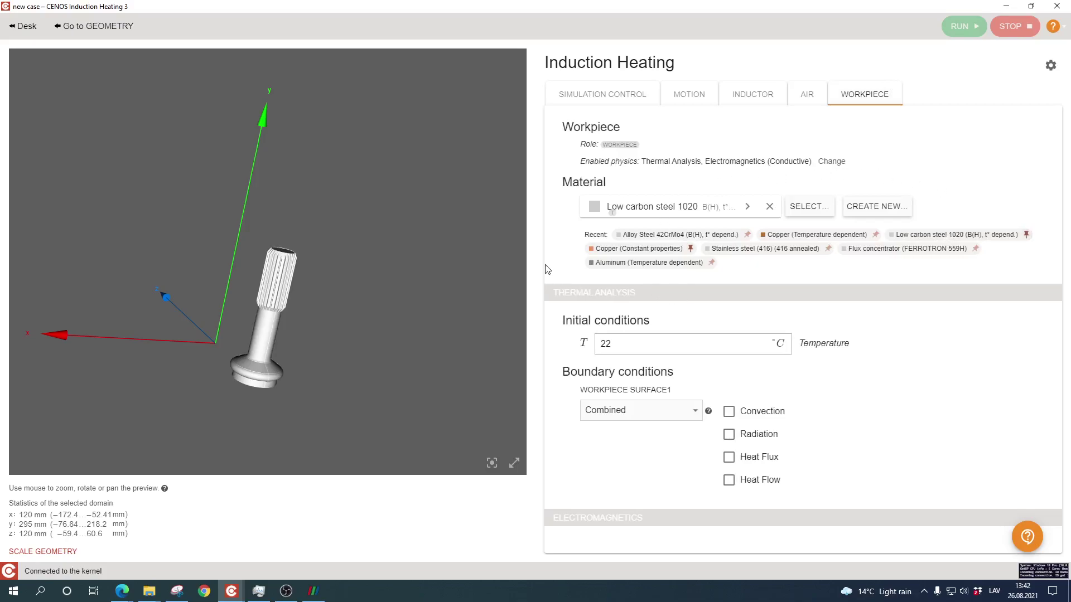
Step: Enable radiation and convection on the workpiece with h 10 and emissivity 0.8
{"action": "left_click", "coordinate": [729, 434]}
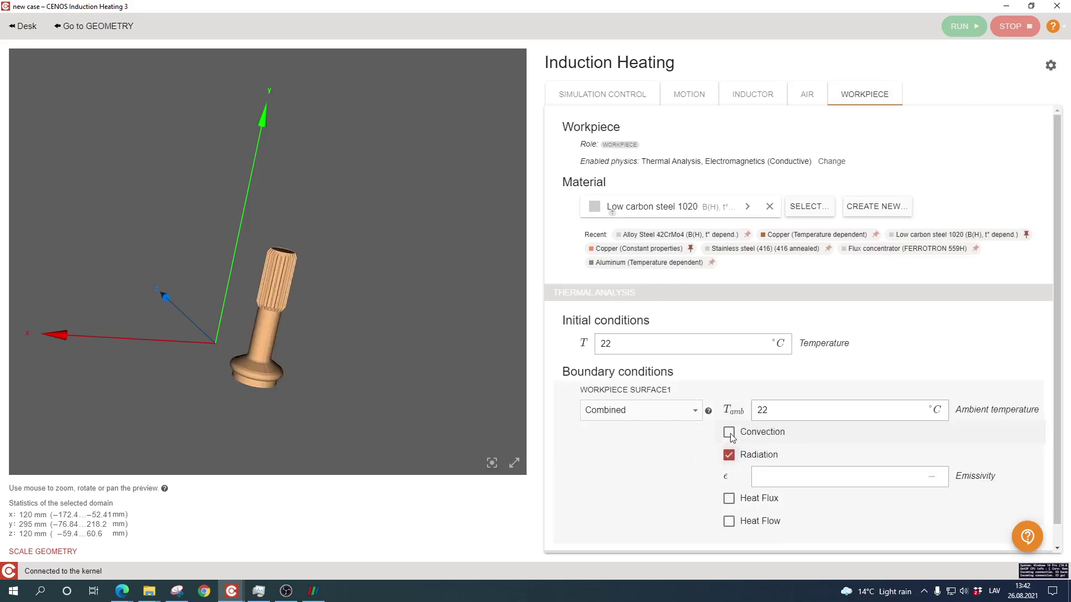
{"action": "left_click", "coordinate": [730, 433]}
{"action": "left_click", "coordinate": [769, 449]}
{"action": "type", "text": "10"}
{"action": "left_click", "coordinate": [774, 493]}
{"action": "type", "text": "0"}
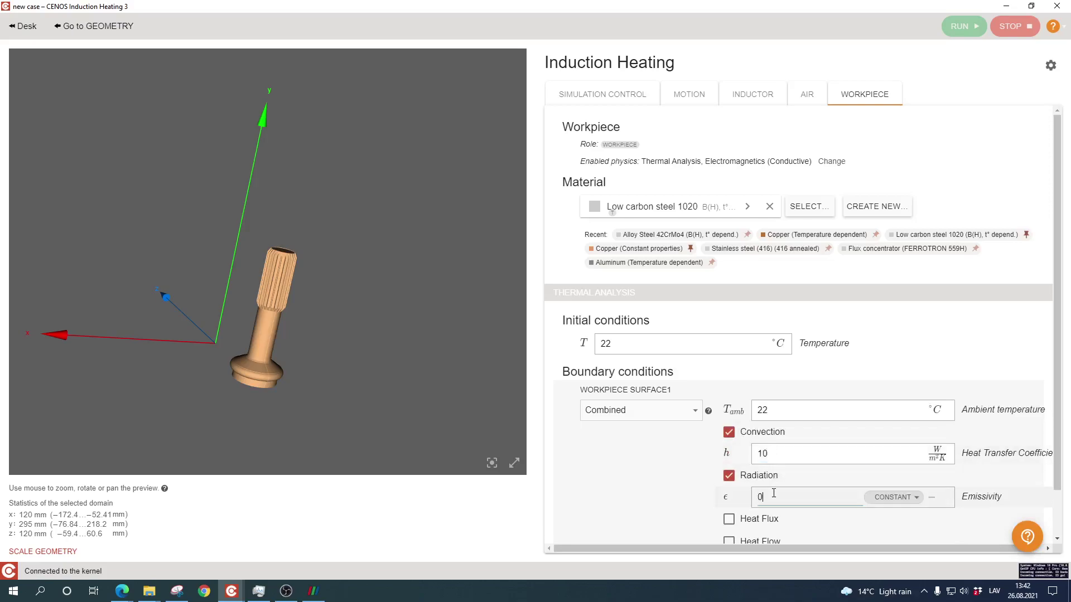
{"action": "type", "text": ".8"}
{"action": "left_click", "coordinate": [663, 491]}
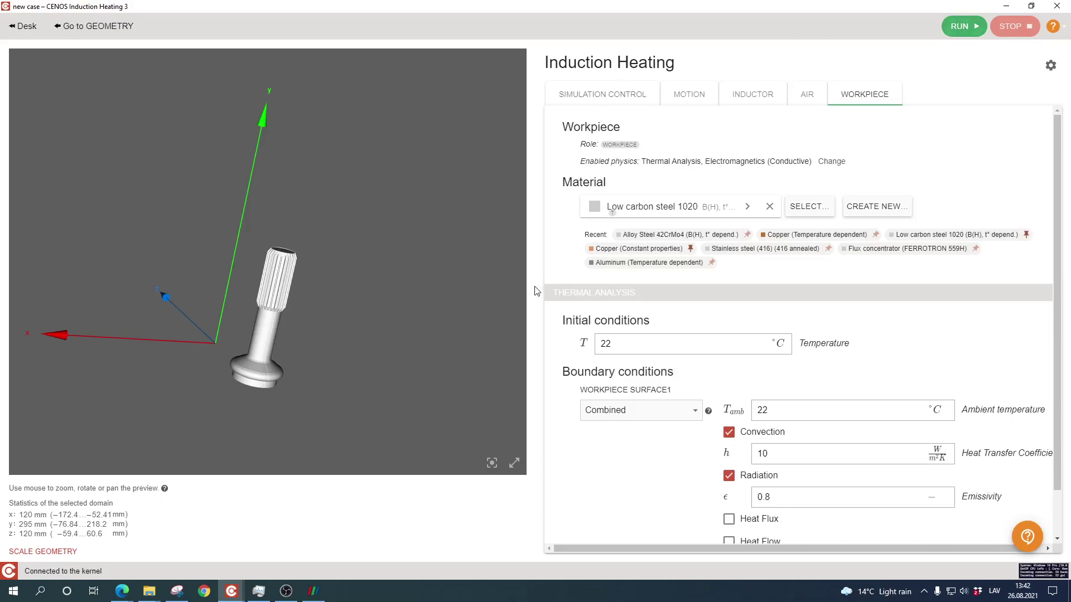
Step: In ParaView, orbit to an oblique view through the coil and play the 22–1191 °C temperature animation from time 0
{"action": "left_click", "coordinate": [314, 592]}
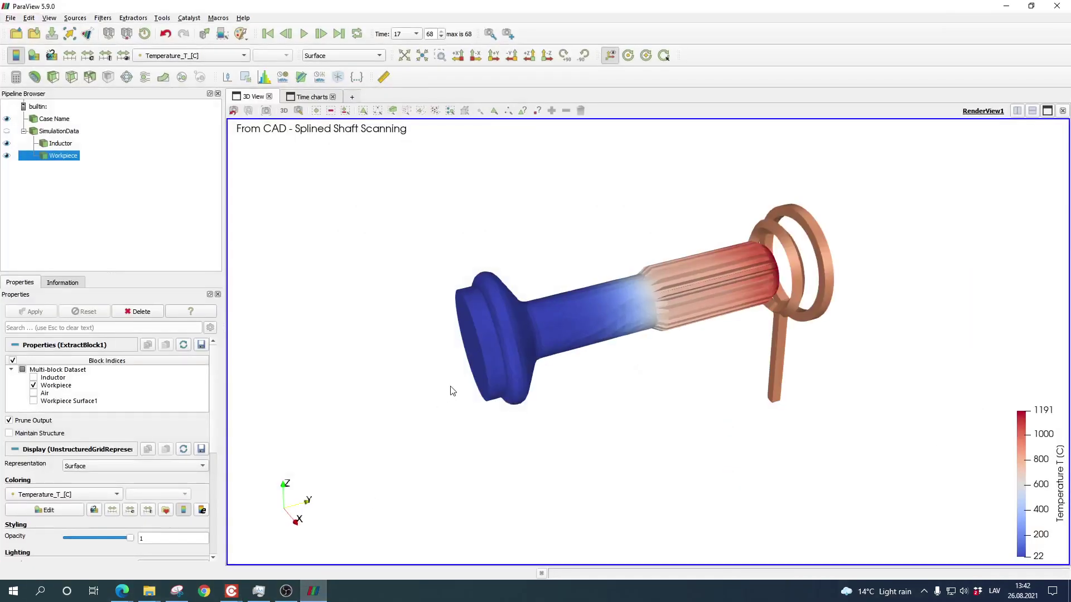
{"action": "left_click_drag", "start_coordinate": [810, 335], "coordinate": [700, 301]}
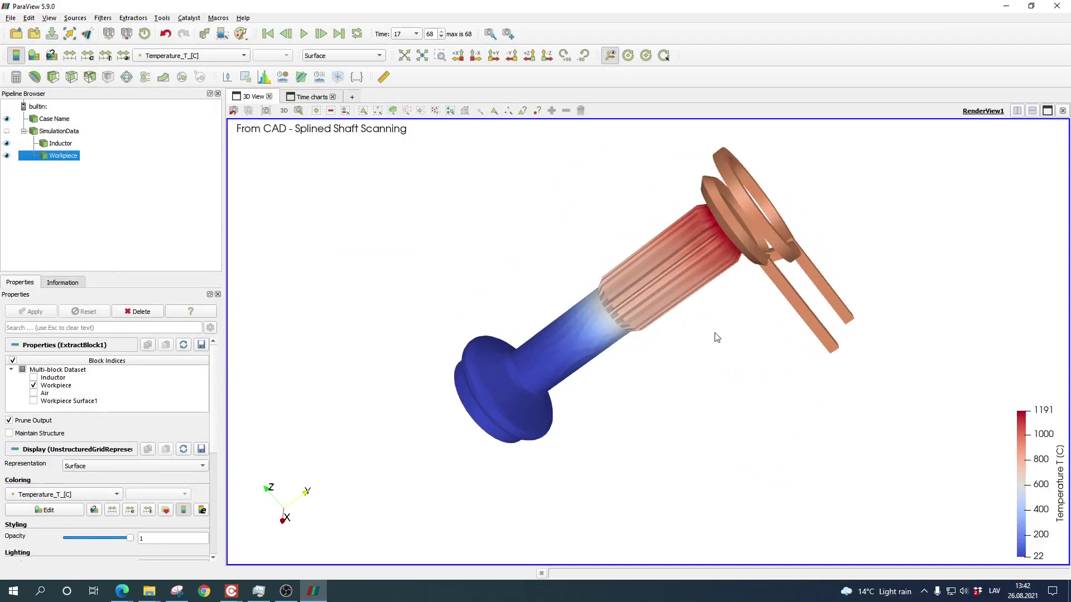
{"action": "left_click_drag", "start_coordinate": [717, 337], "coordinate": [744, 342]}
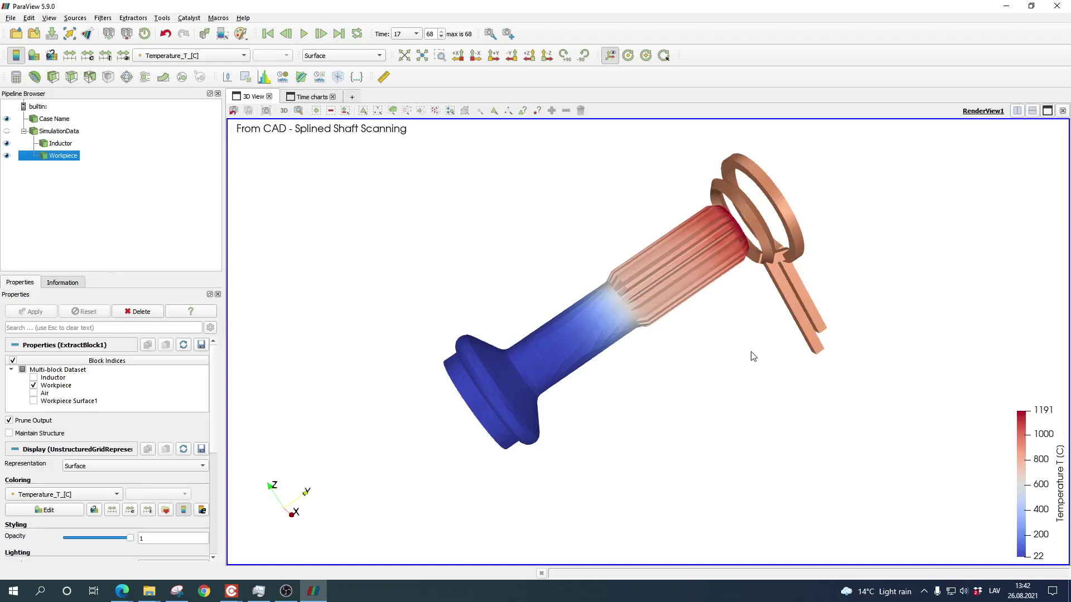
{"action": "left_click", "coordinate": [303, 34]}
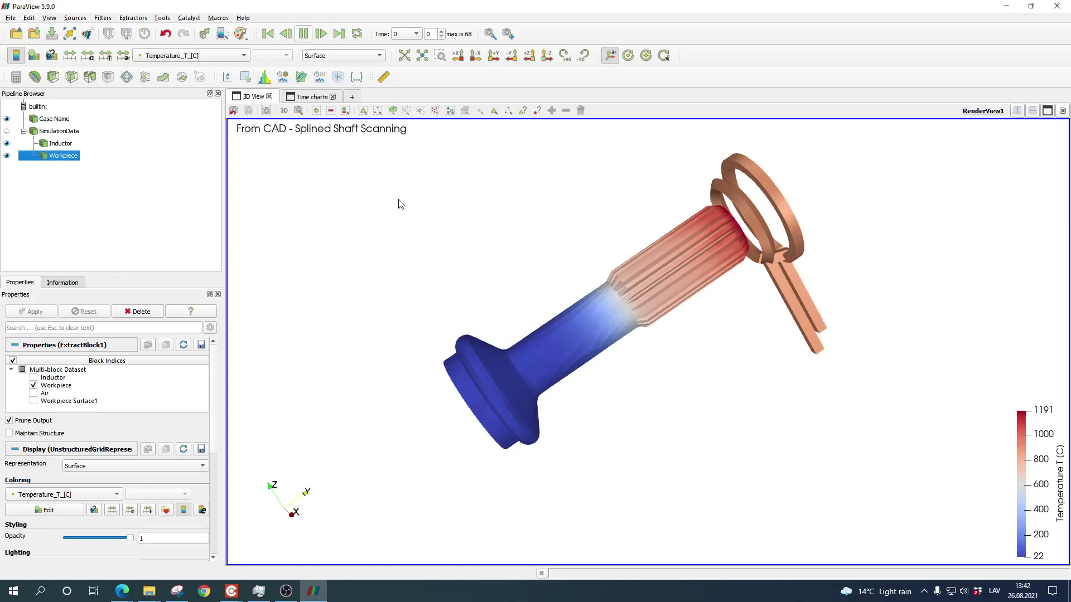